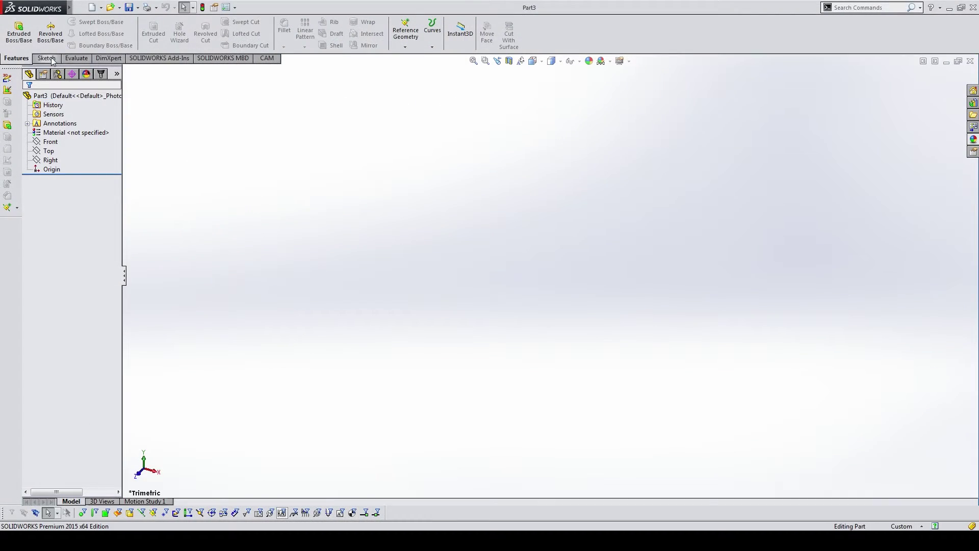
Step: Draw a centre rectangle on the Top plane, centred on the origin
click(47, 58)
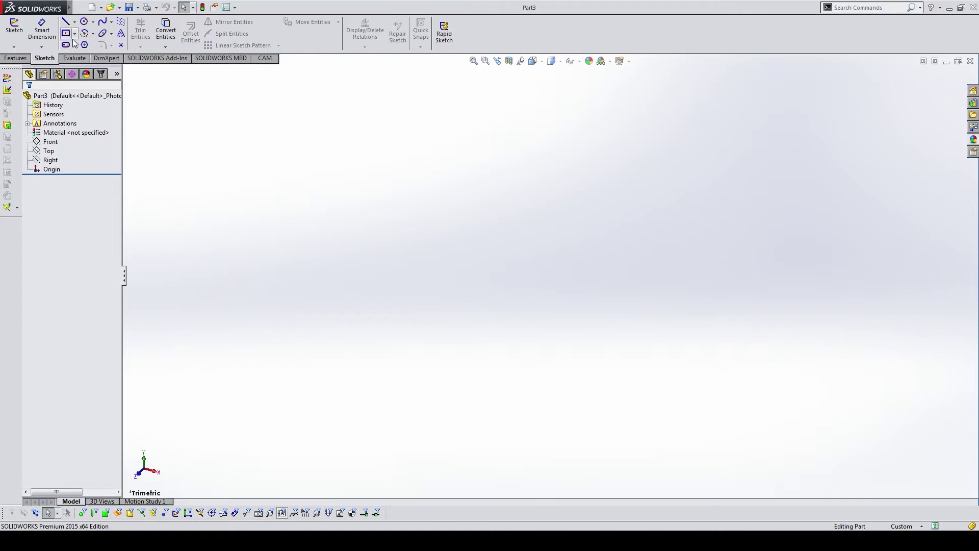
click(65, 34)
click(449, 284)
click(533, 271)
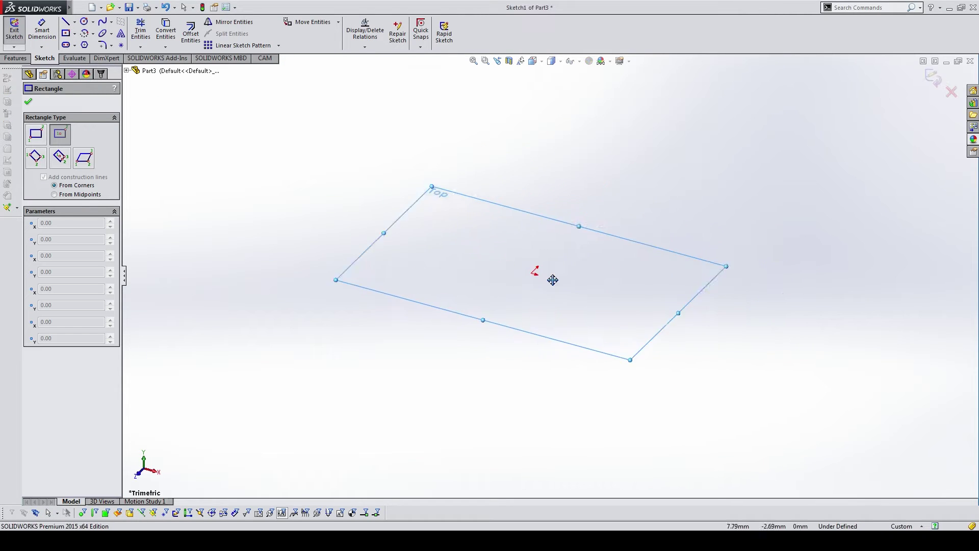
click(515, 350)
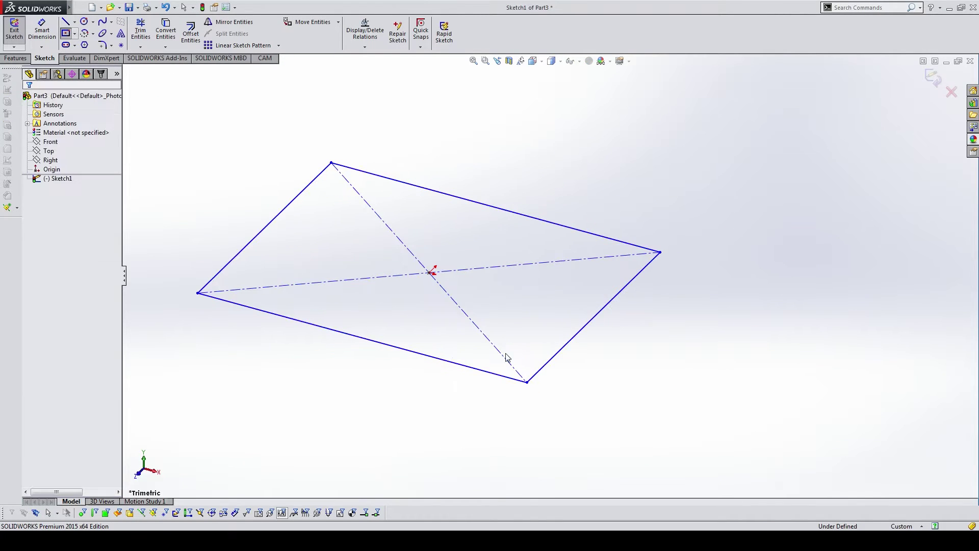
key(Escape)
Step: Dimension the left side to 340 mm and make the top and left sides equal
key(s)
click(471, 181)
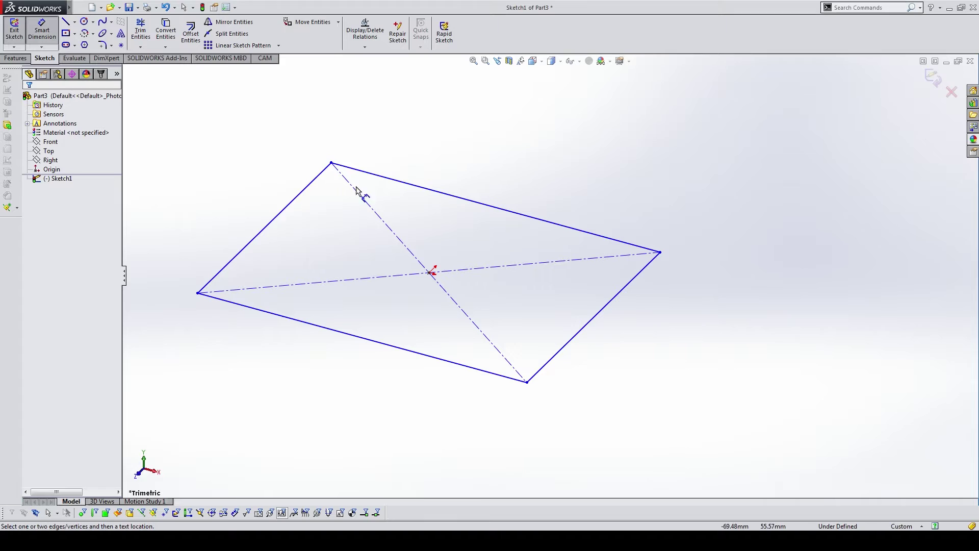
click(307, 187)
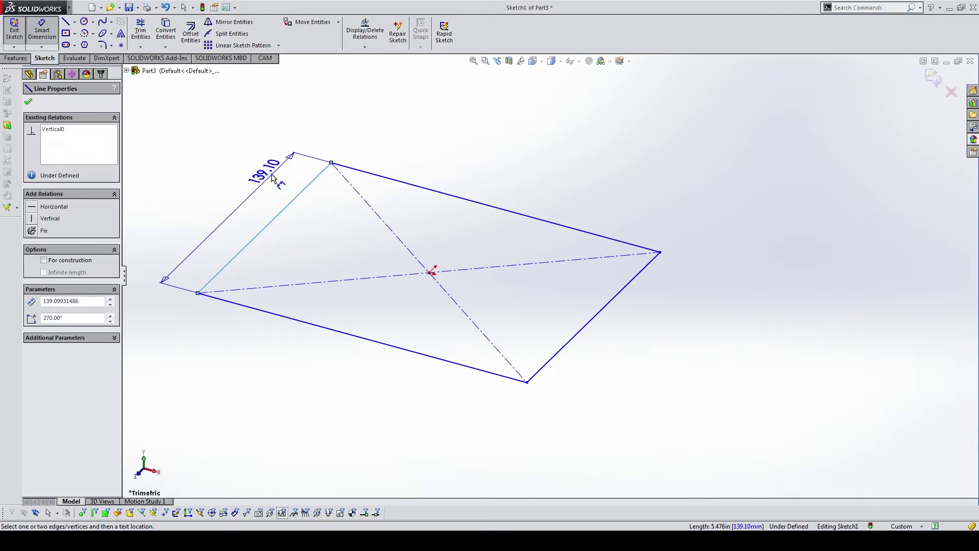
click(253, 193)
text(3)
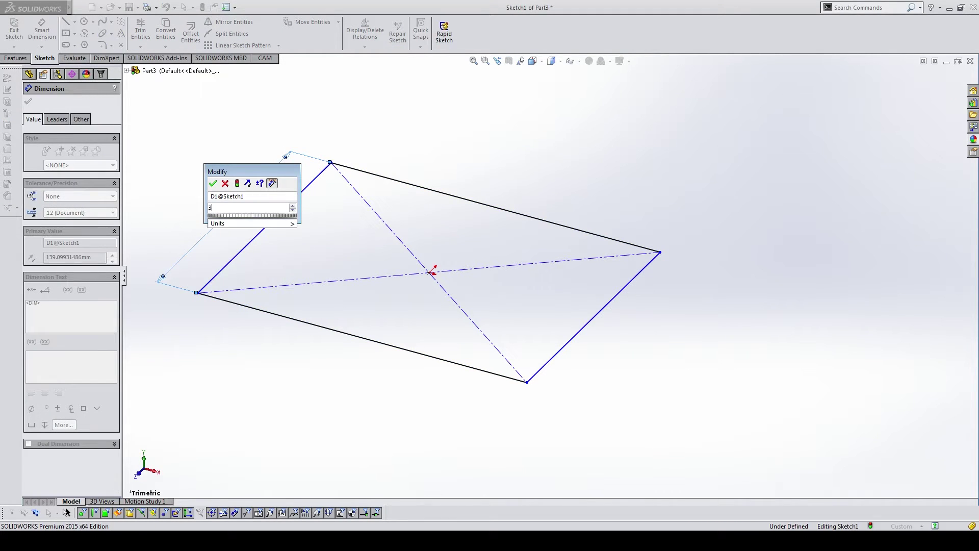
text(MM)
key(Return)
key(Escape)
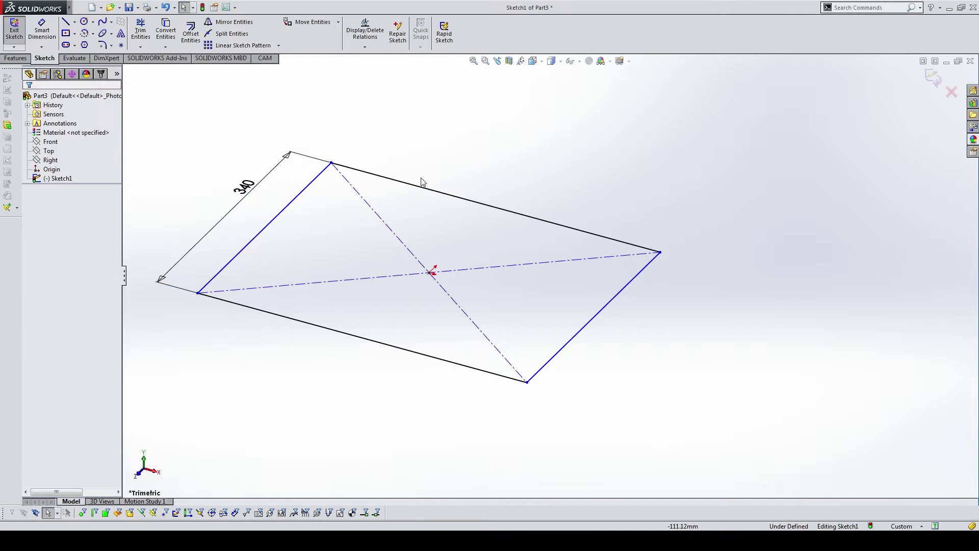
click(415, 187)
ctrl+click(298, 203)
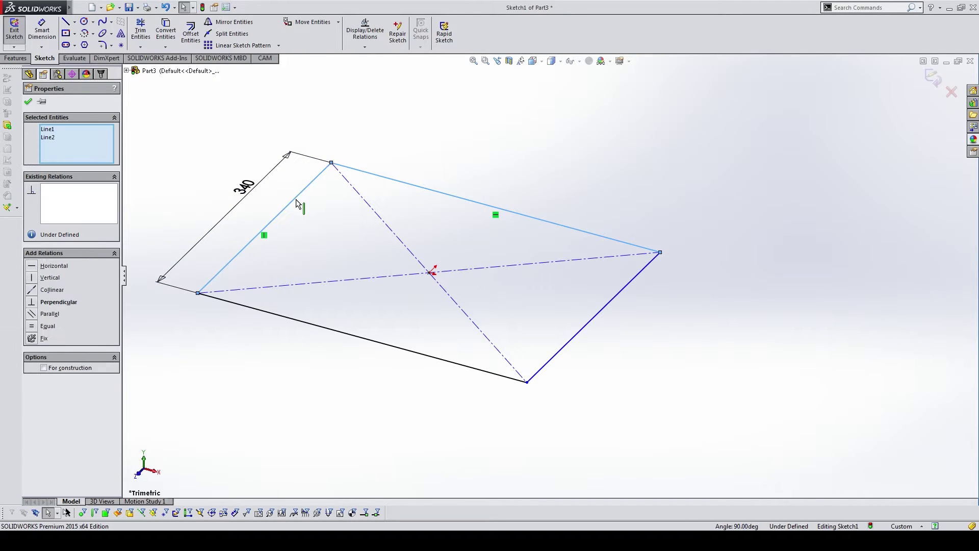
click(474, 142)
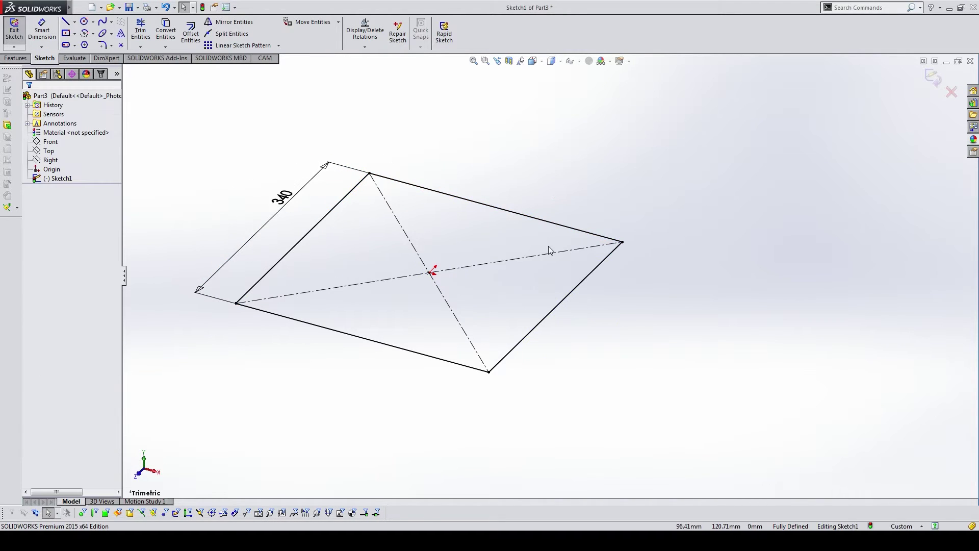
Step: Convert all sketch lines to construction geometry and exit the sketch
drag(204, 137, 715, 455)
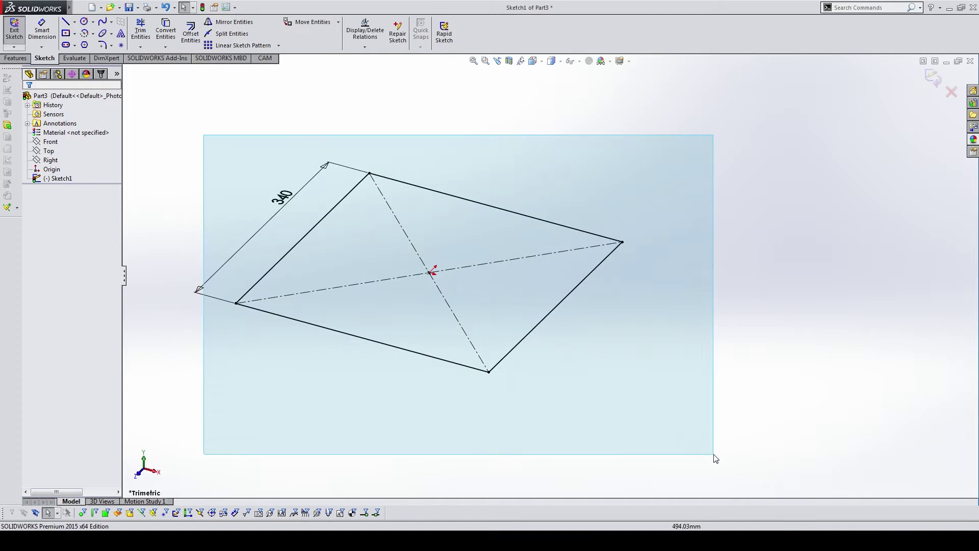
click(44, 187)
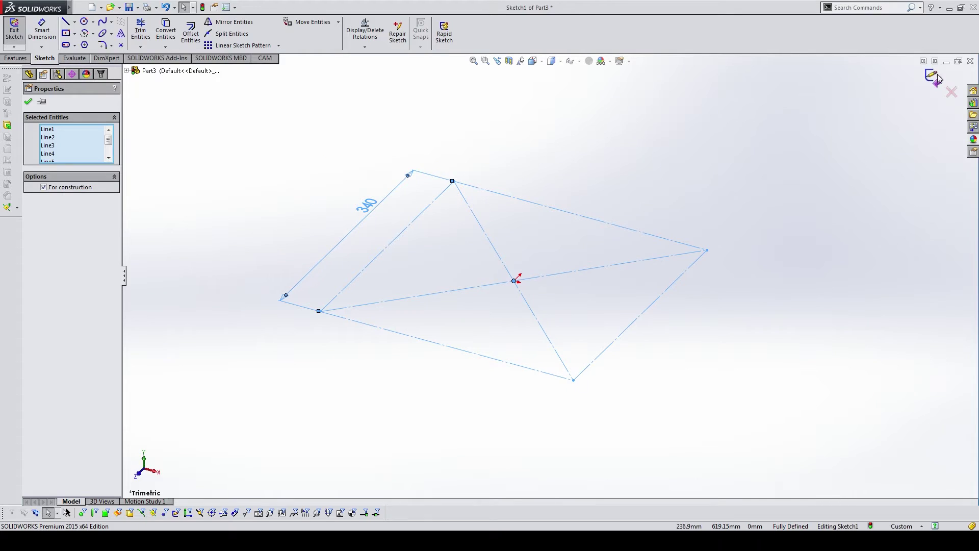
click(936, 78)
click(14, 46)
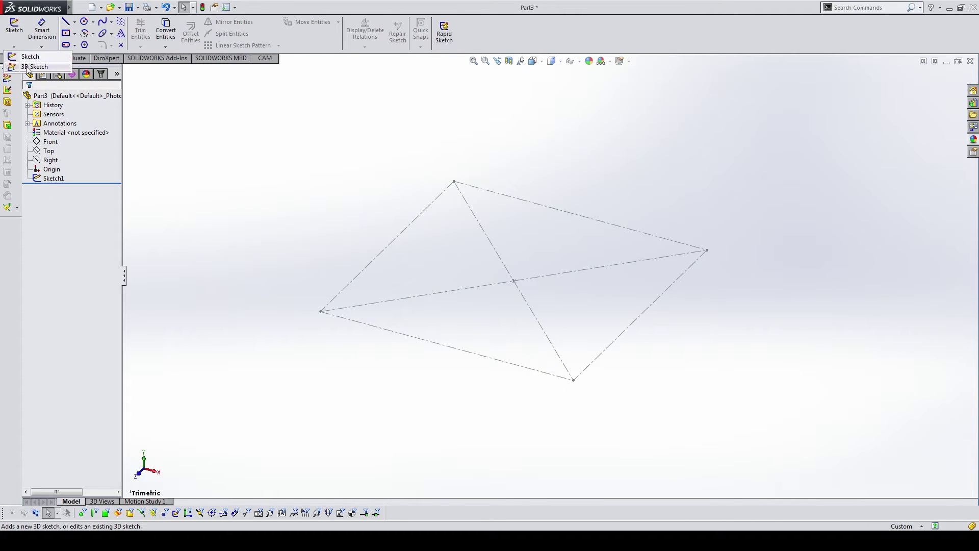
Step: Start a 3D sketch and draw vertical lines up from the left and back corners
click(27, 67)
click(67, 22)
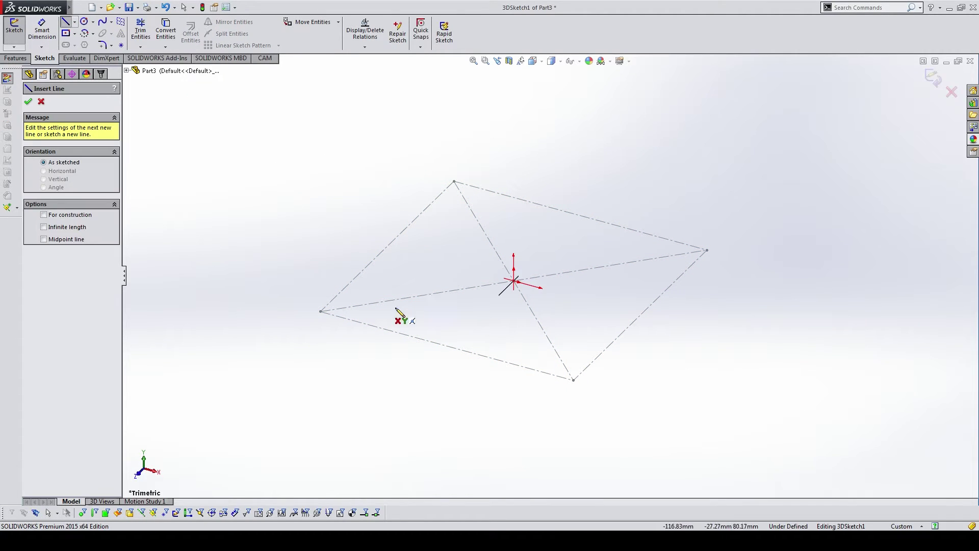
click(321, 311)
click(321, 121)
key(Escape)
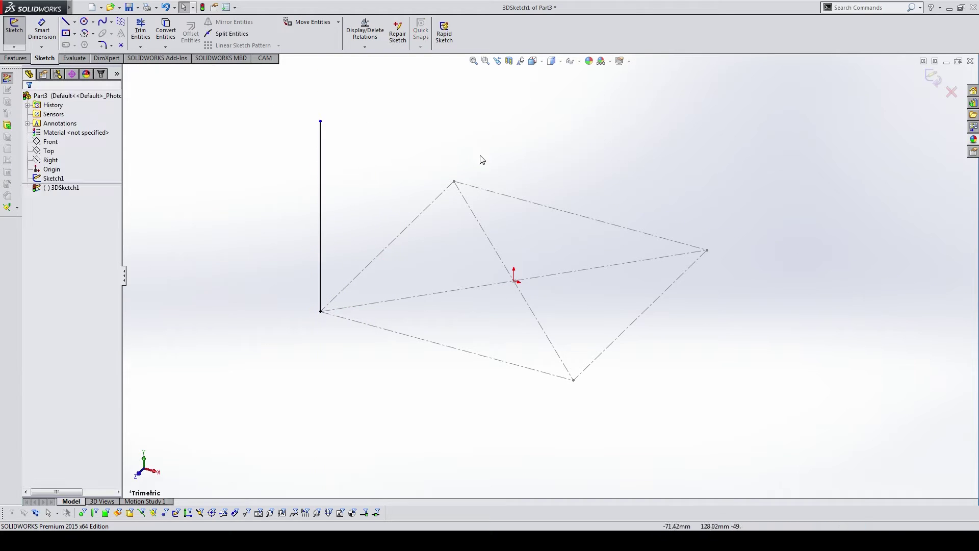
key(s)
click(495, 192)
click(454, 181)
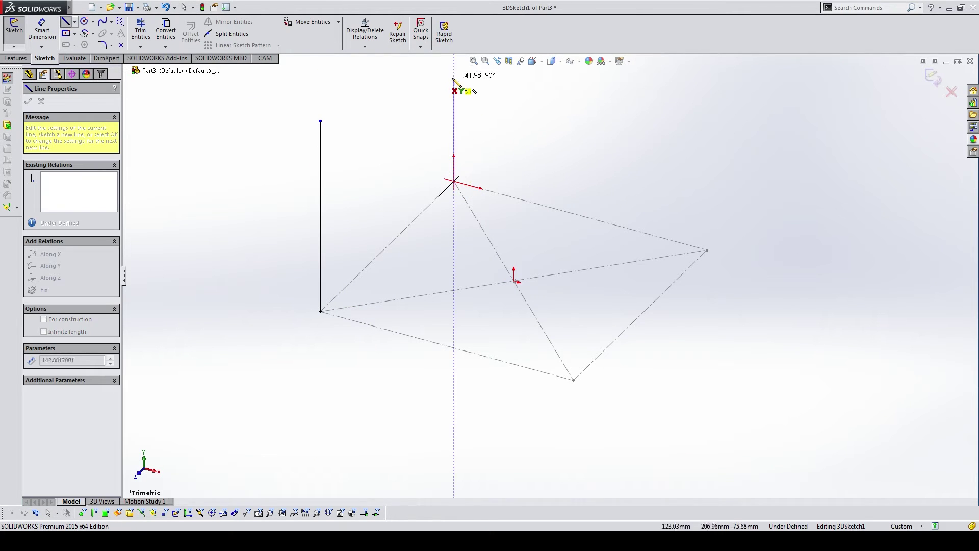
double_click(475, 98)
Step: Draw vertical lines up from the right and front corners of the square
key(s)
click(716, 255)
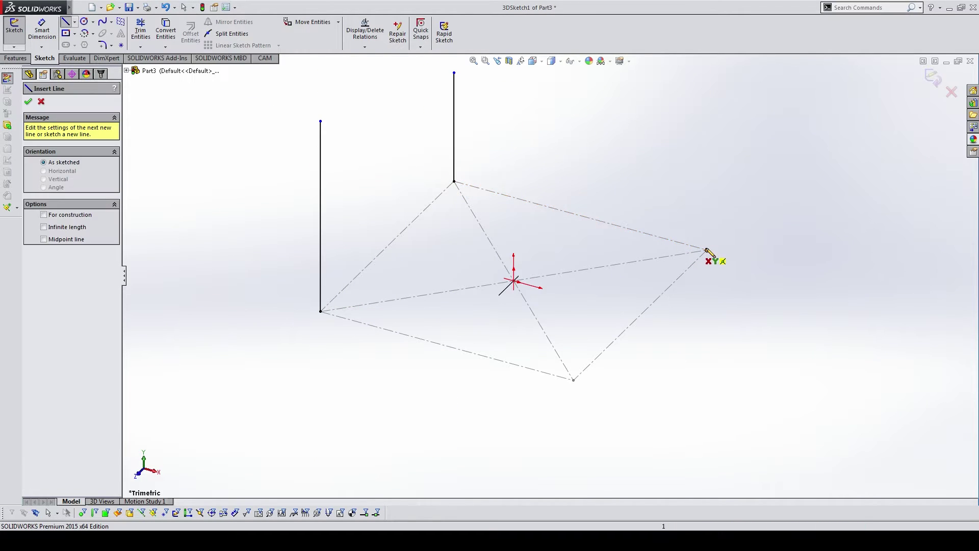
double_click(707, 93)
key(s)
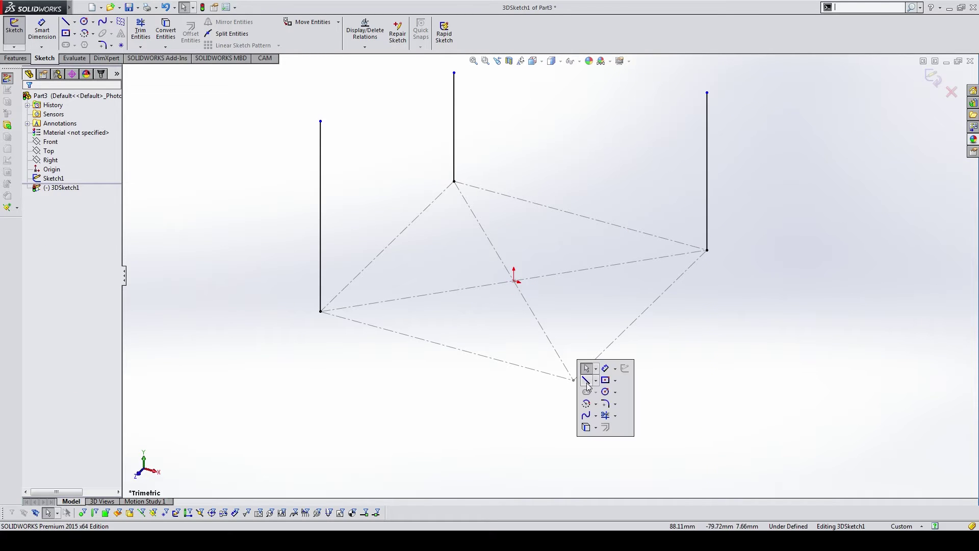
click(586, 368)
double_click(575, 178)
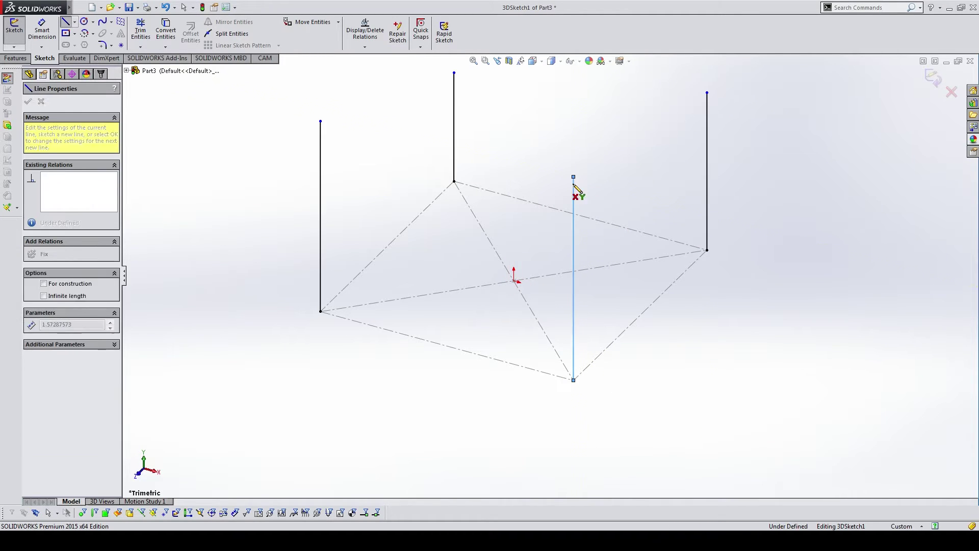
Step: Dimension the left vertical line to 340 mm
key(s)
click(534, 214)
click(321, 193)
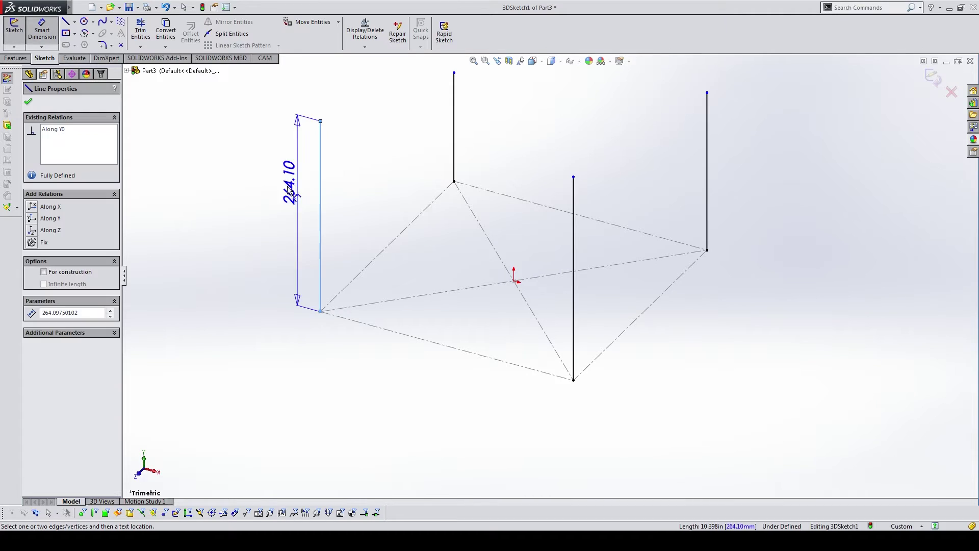
click(249, 193)
text(340MM)
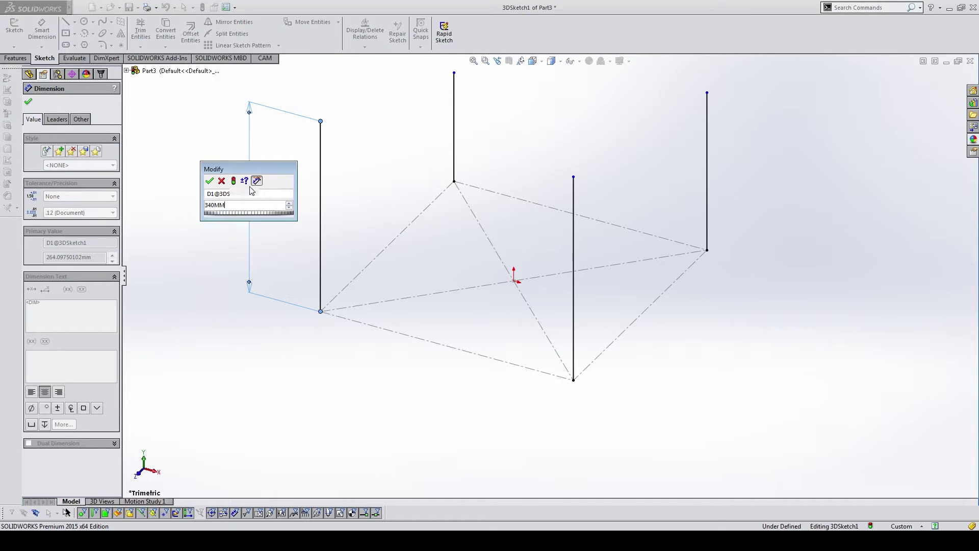
key(Return)
click(419, 203)
key(Escape)
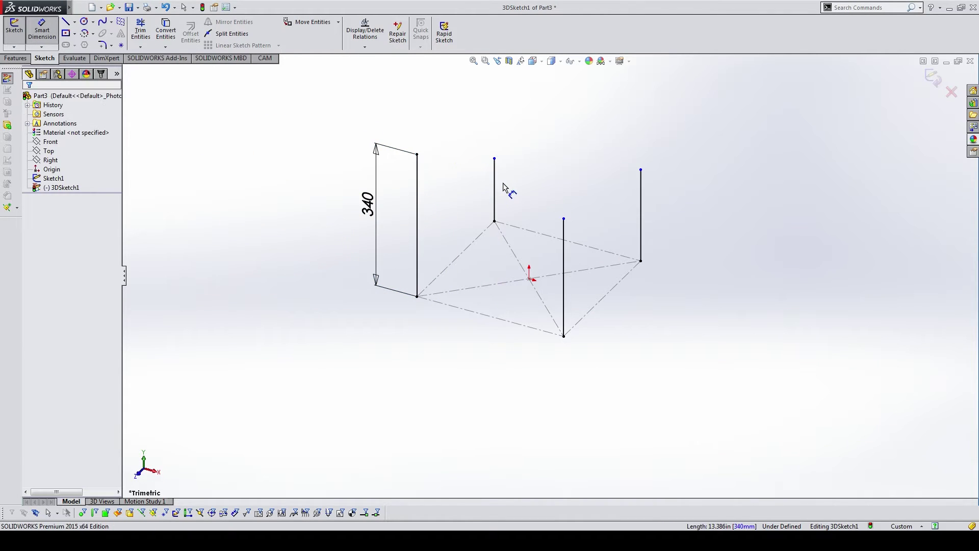
Step: Make all four vertical lines equal in length
key(Escape)
click(494, 185)
ctrl+click(641, 204)
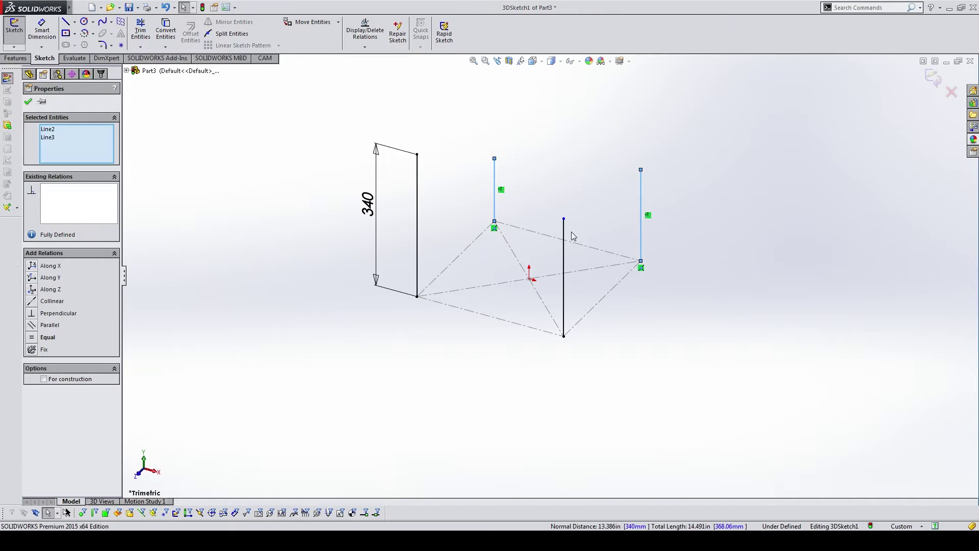
ctrl+click(564, 255)
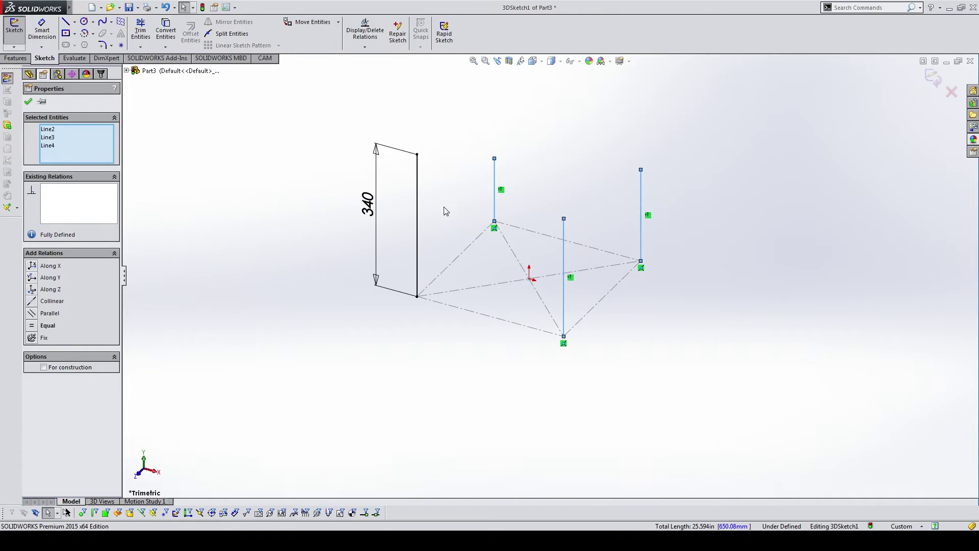
click(505, 148)
ctrl+middle_drag(469, 148, 500, 232)
Step: Draw the top square joining the tops of the four vertical posts
key(s)
click(540, 216)
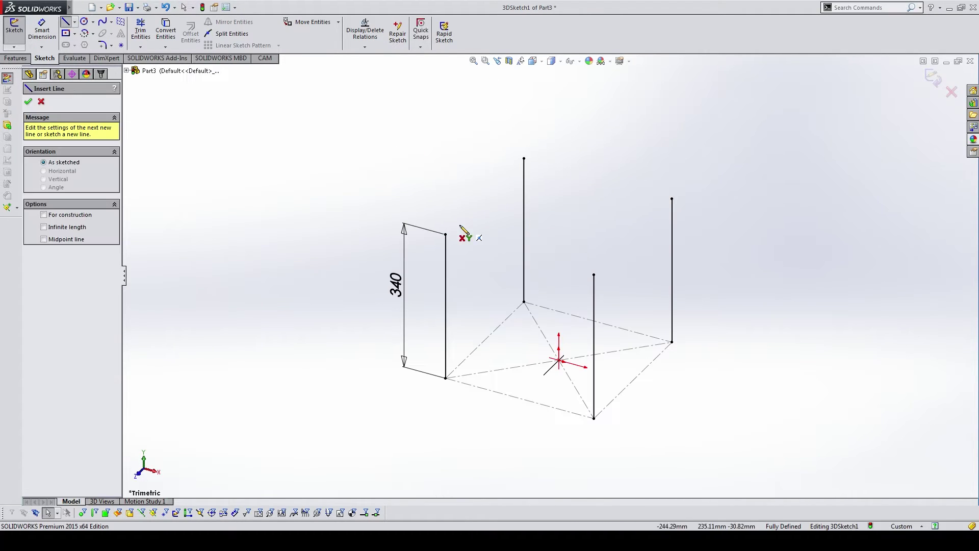
click(446, 234)
click(524, 159)
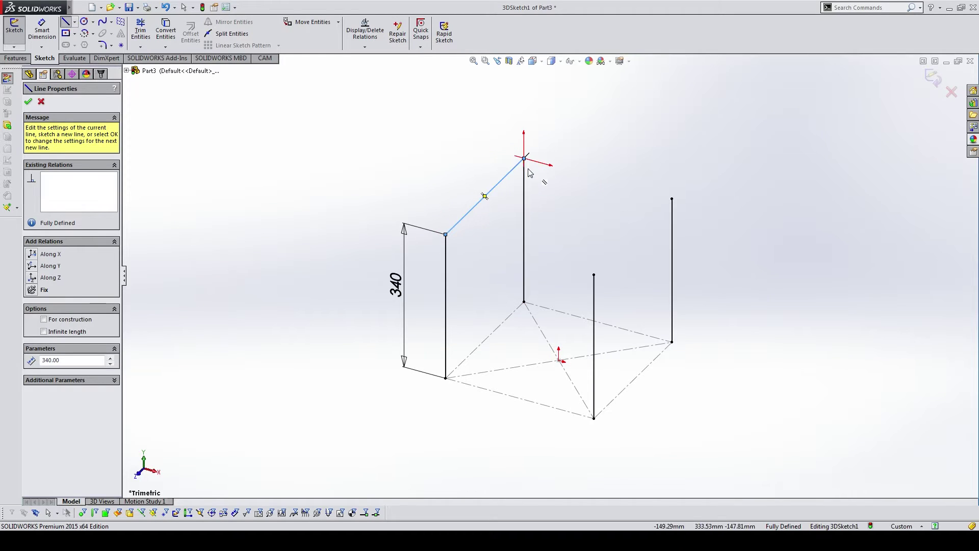
click(672, 198)
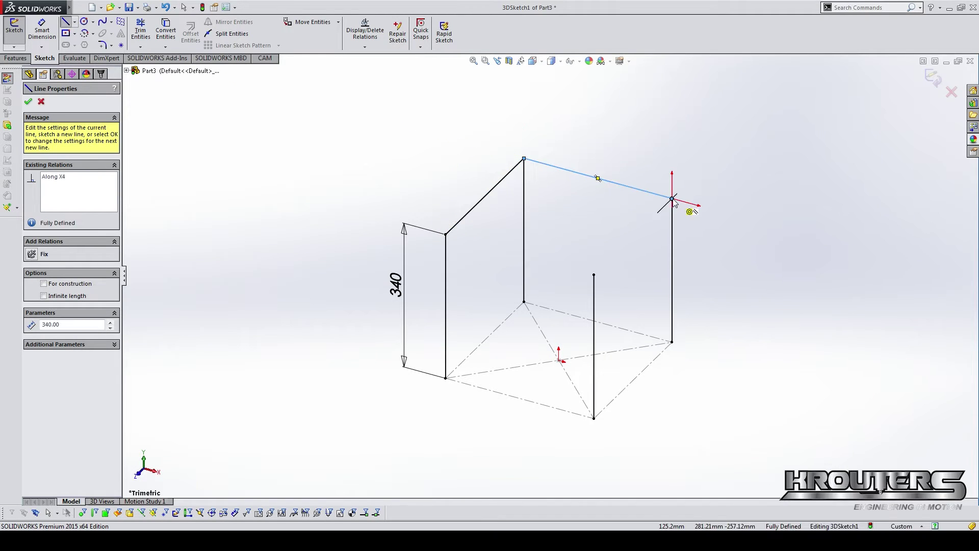
click(593, 275)
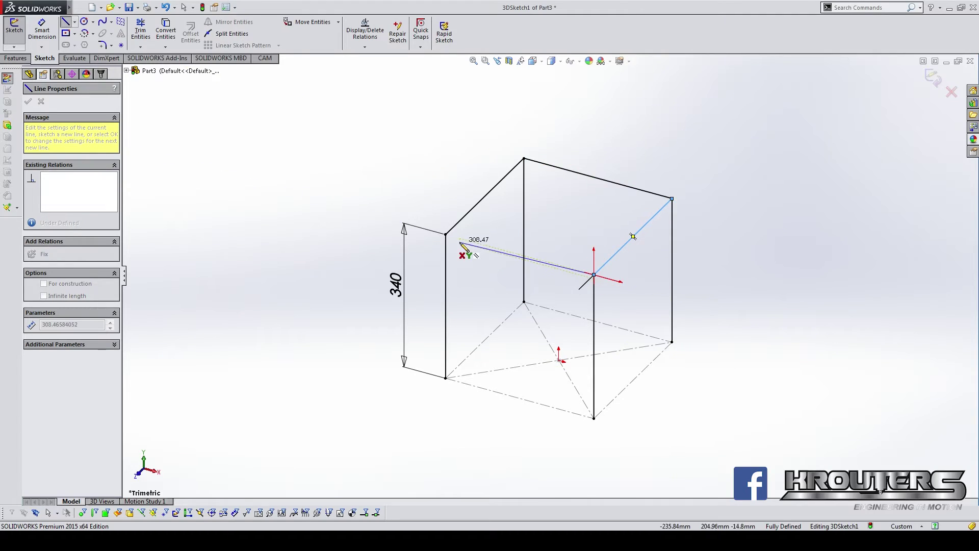
click(446, 234)
Step: Draw a closed four-line loop between the vertical edges near the base
key(Escape)
scroll(523, 350, down, 4)
key(s)
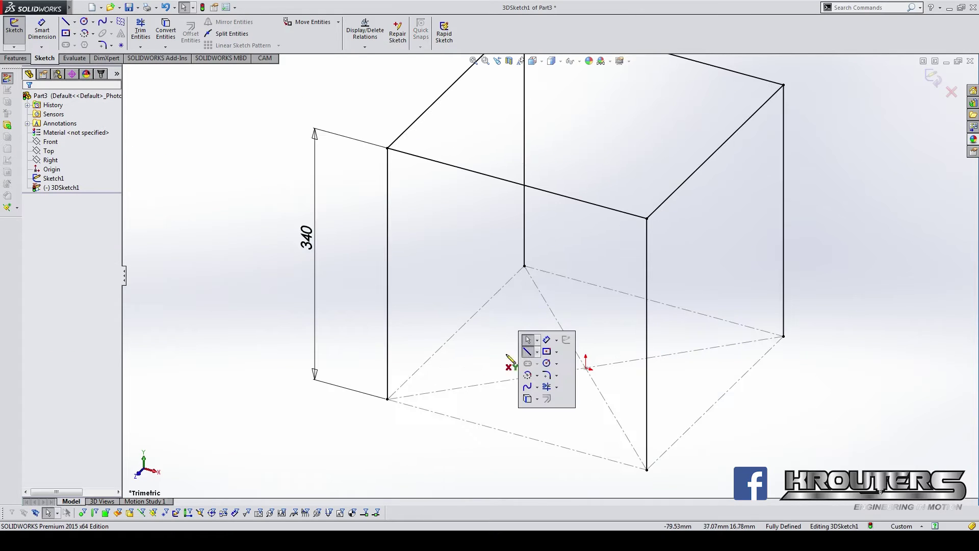
click(531, 357)
click(387, 380)
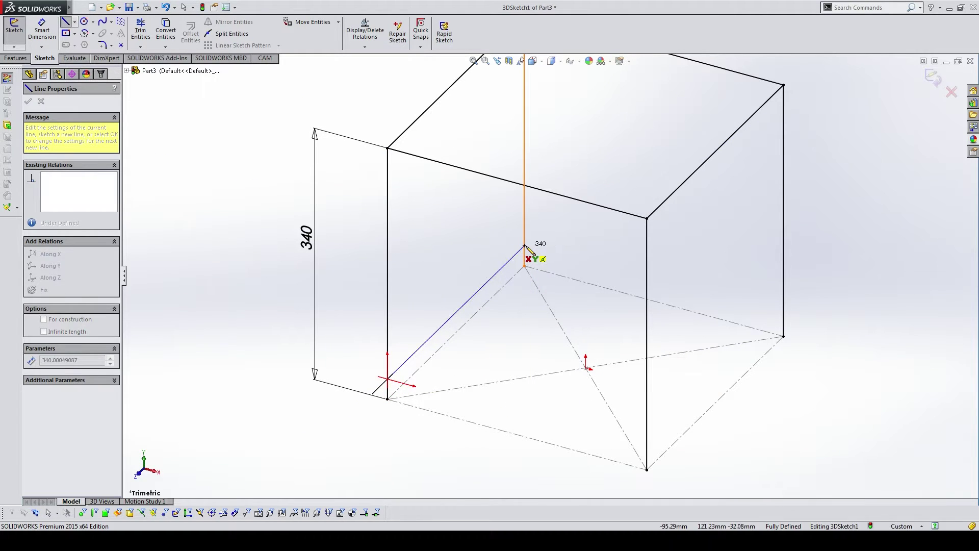
click(524, 245)
click(784, 319)
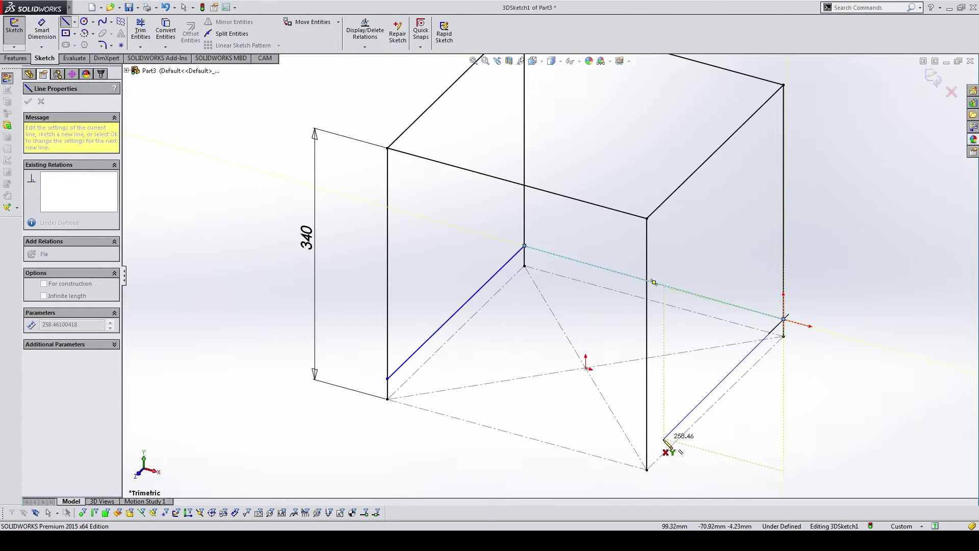
click(647, 452)
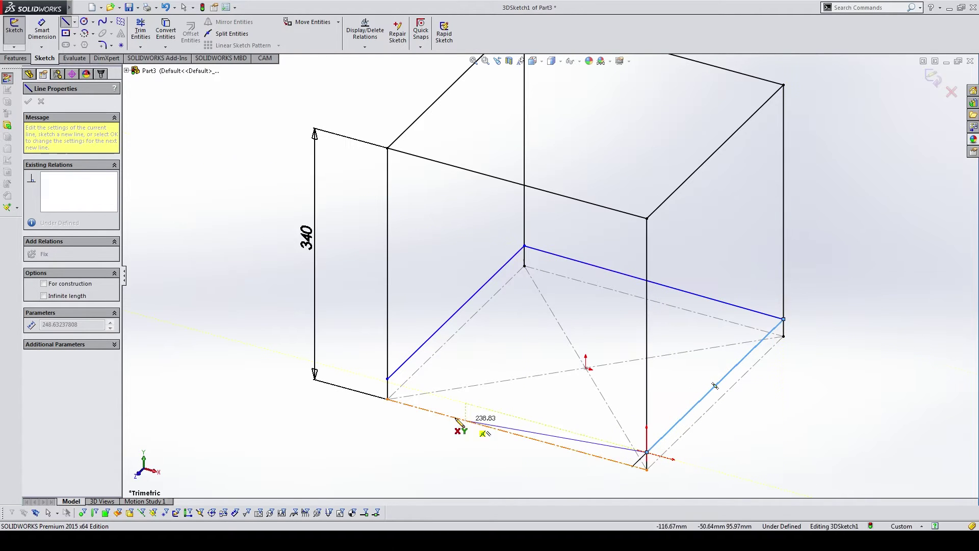
click(387, 378)
key(f)
Step: Check that the new loop's front, back and side lines are 340 mm long
scroll(525, 347, down, 1)
scroll(510, 357, down, 4)
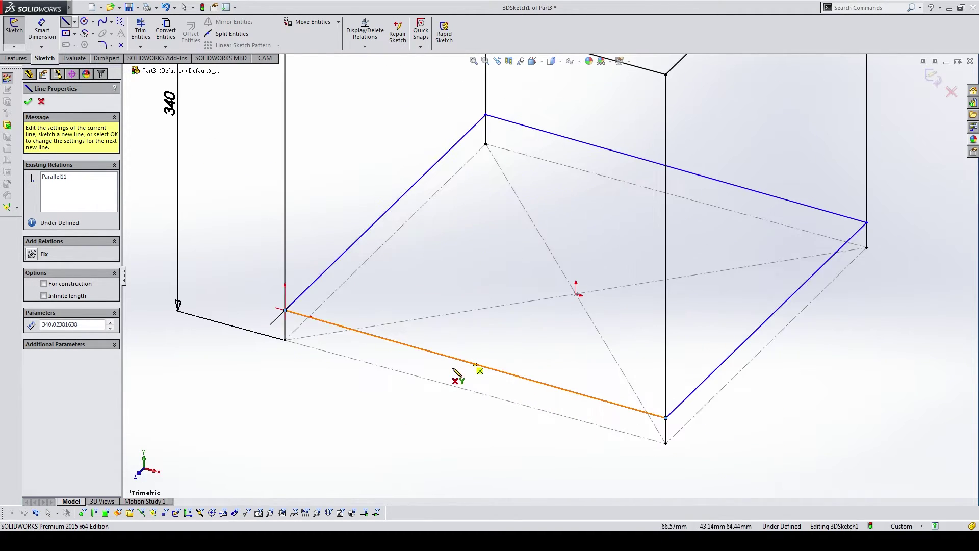
key(Escape)
click(456, 363)
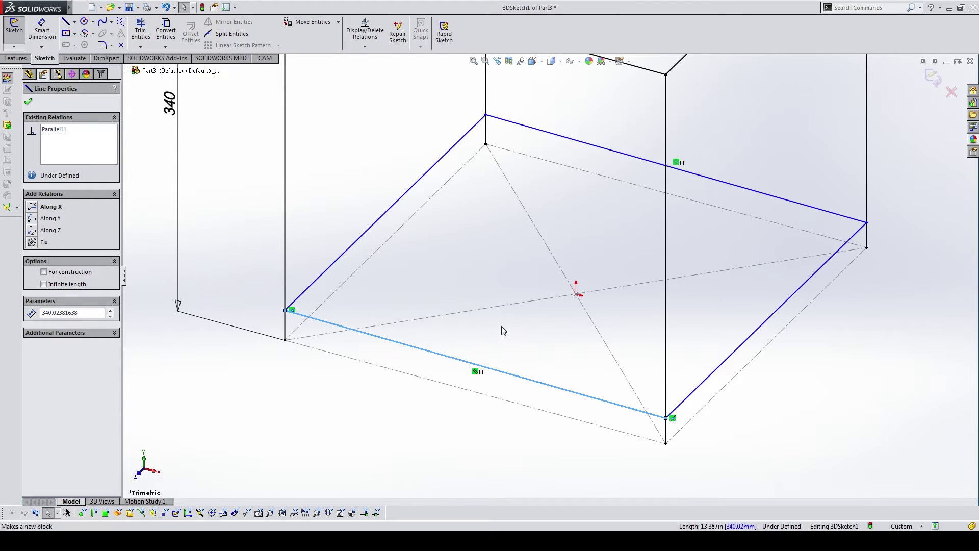
click(612, 149)
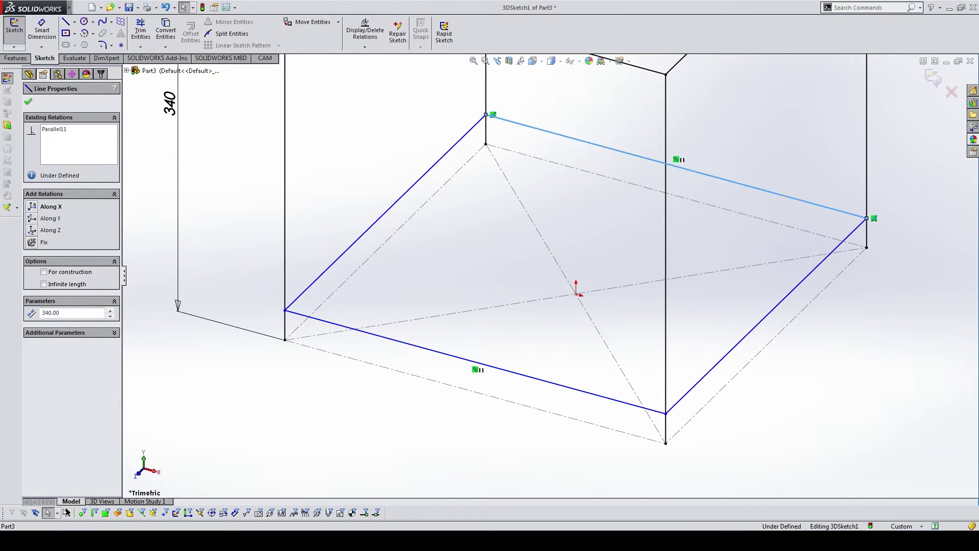
click(441, 160)
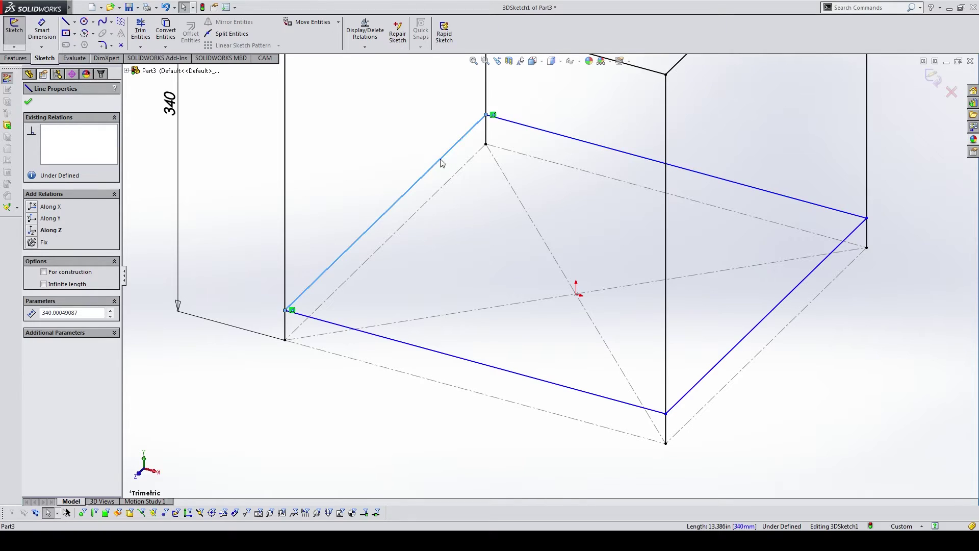
click(765, 319)
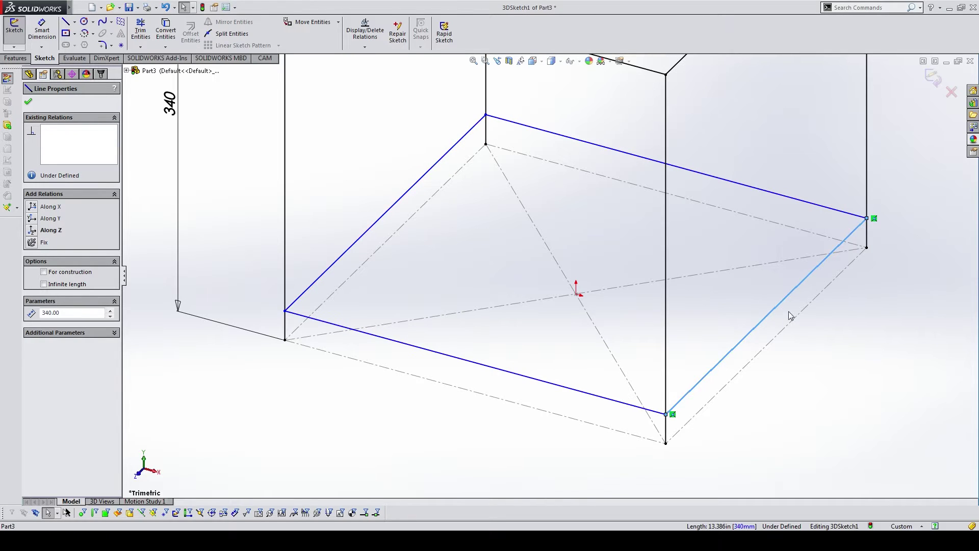
Step: Dimension the new loop 20 mm above the cube's bottom corner
key(Escape)
key(s)
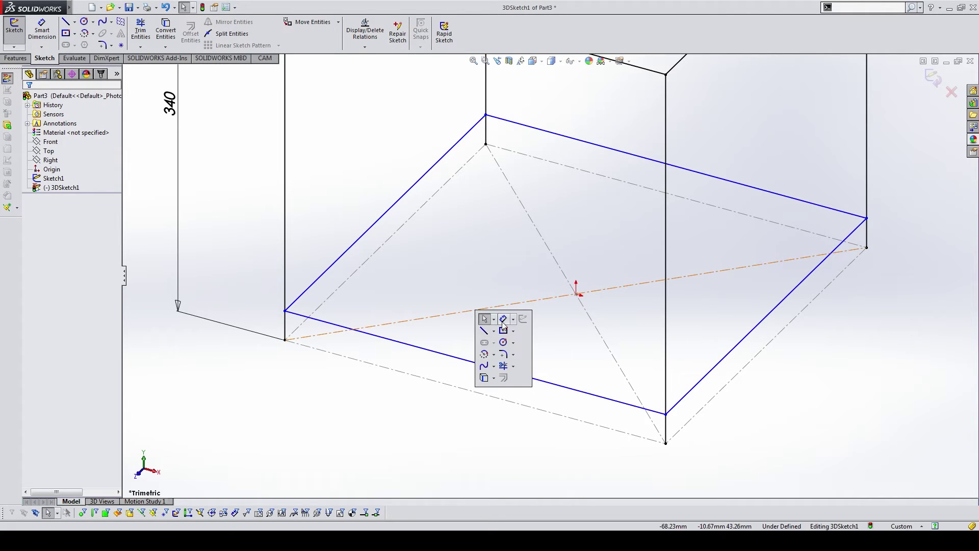
click(491, 332)
click(285, 311)
click(286, 340)
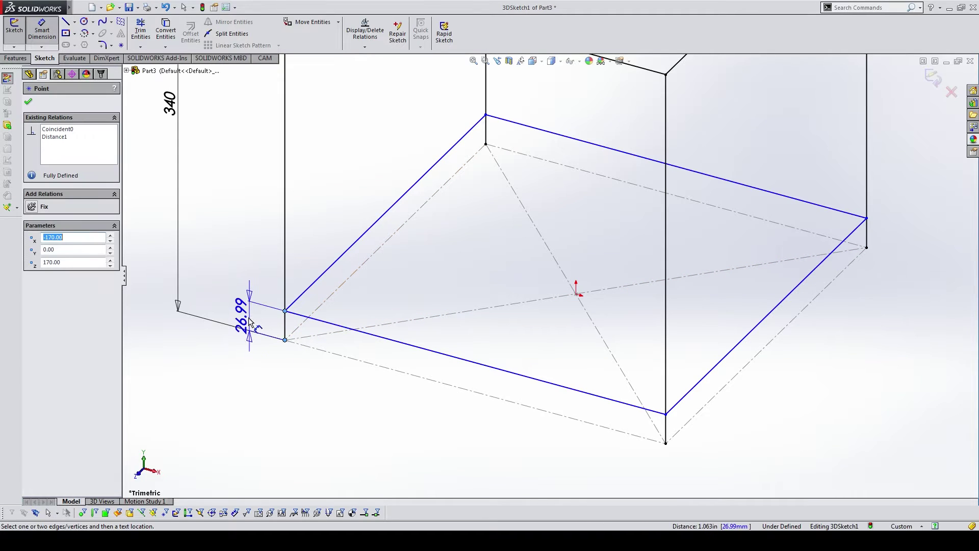
click(248, 321)
text(20)
key(Return)
key(Escape)
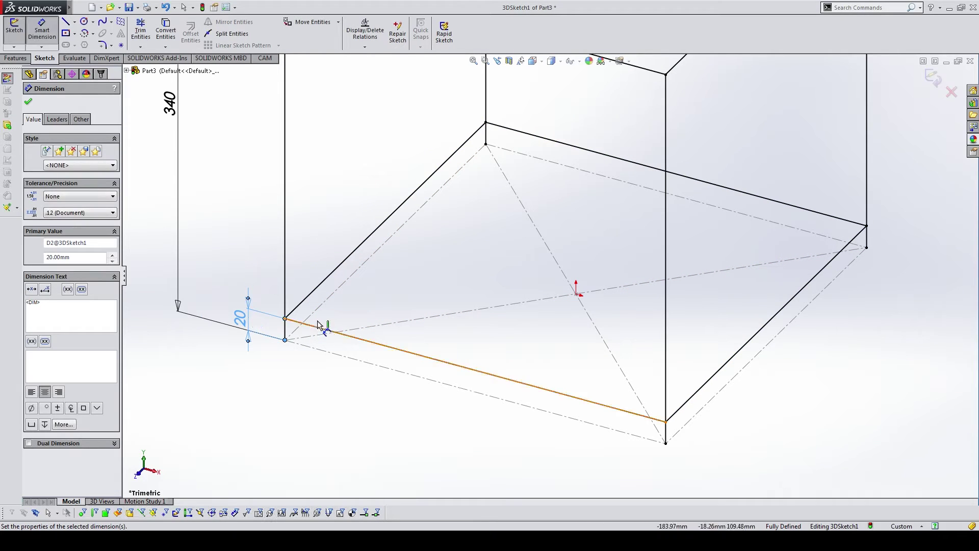
key(f)
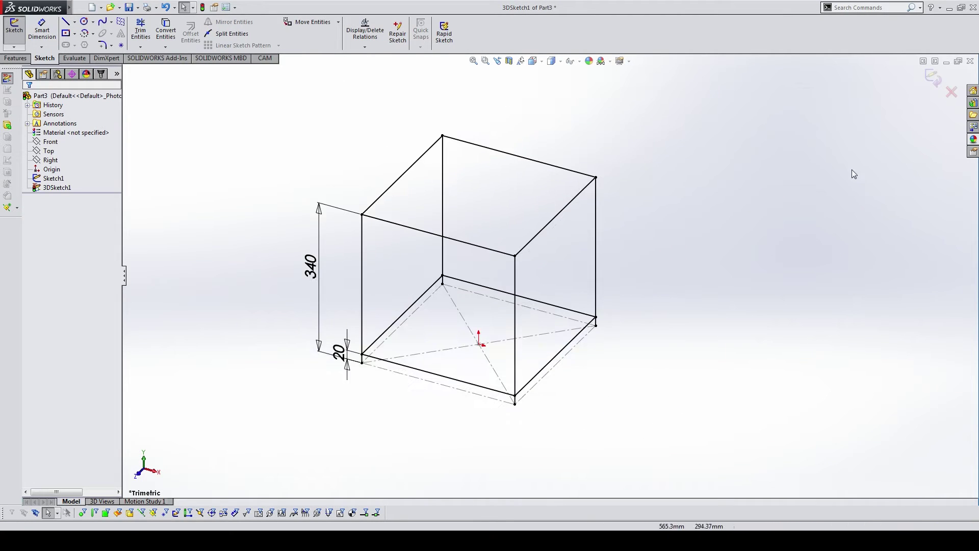
Step: Exit the 3D sketch and start a Bosch 20x20 structural member
key(ctrl+b)
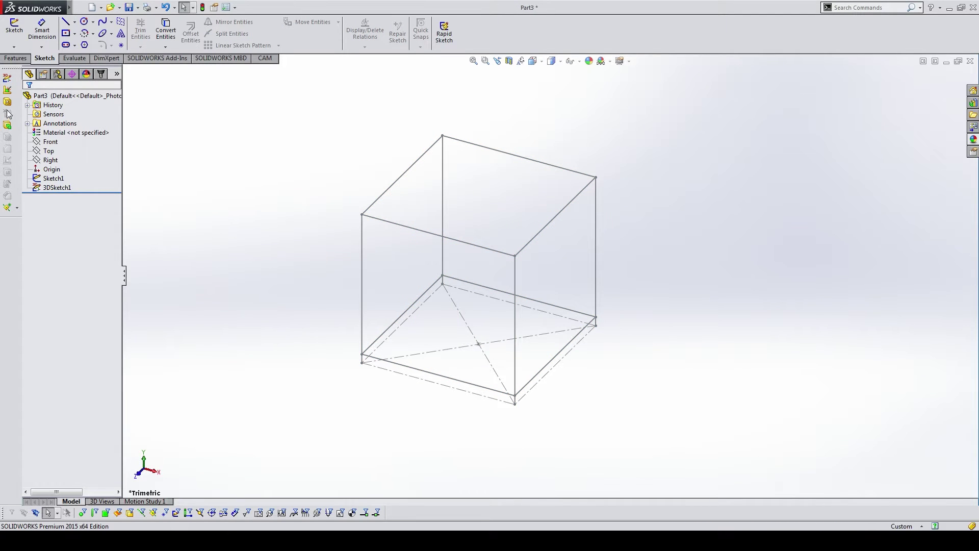
click(7, 104)
click(68, 249)
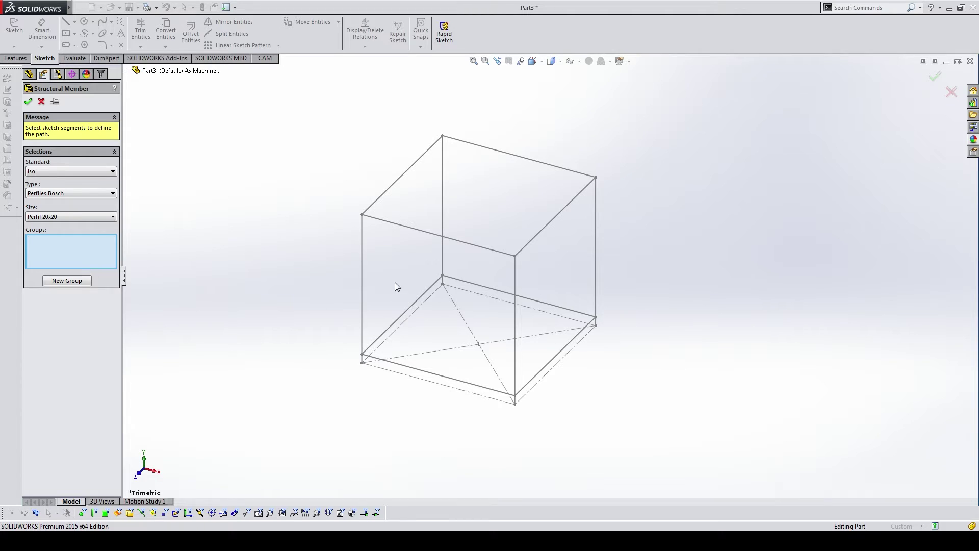
Step: Select the four vertical posts as the first profile group
click(362, 252)
click(442, 184)
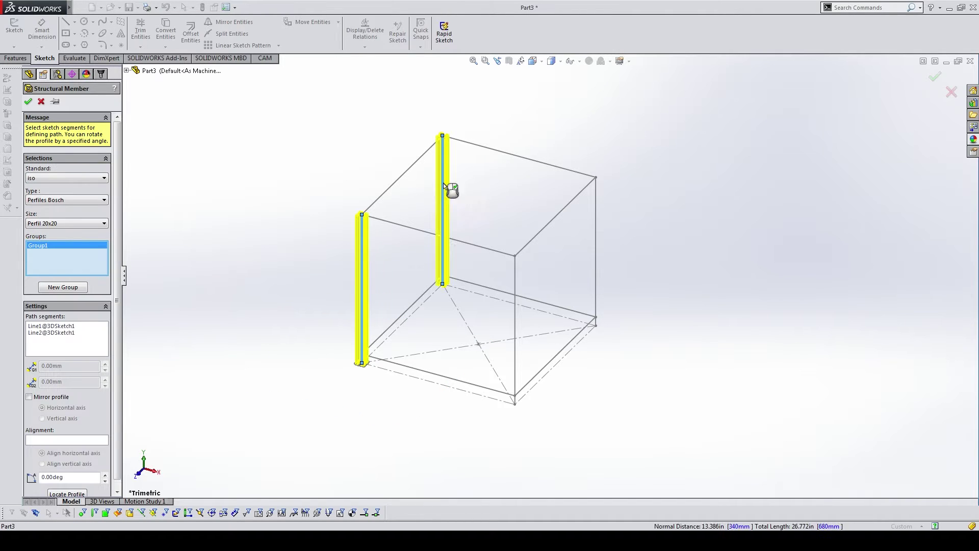
click(597, 228)
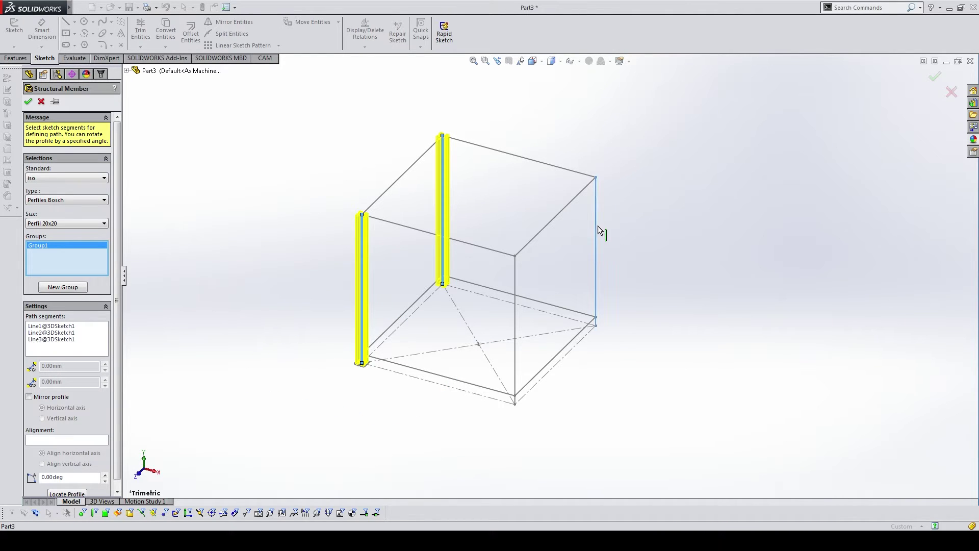
click(515, 280)
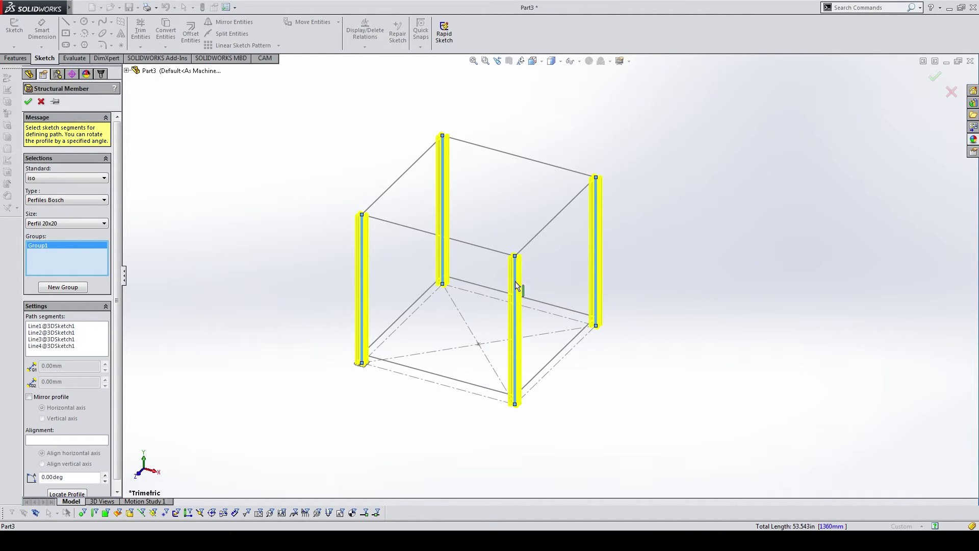
Step: Add the four side top and bottom edges as a second group and confirm
click(63, 287)
click(382, 203)
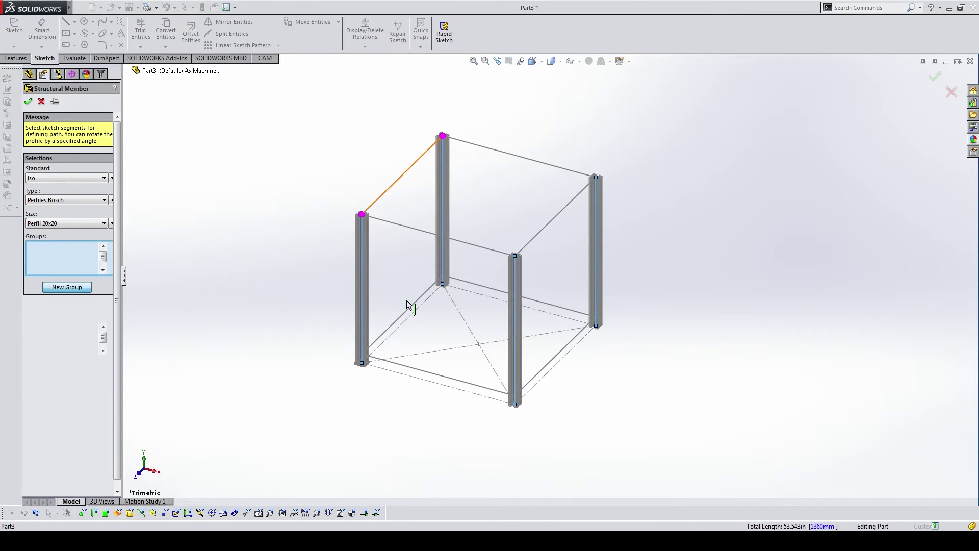
click(407, 318)
click(557, 362)
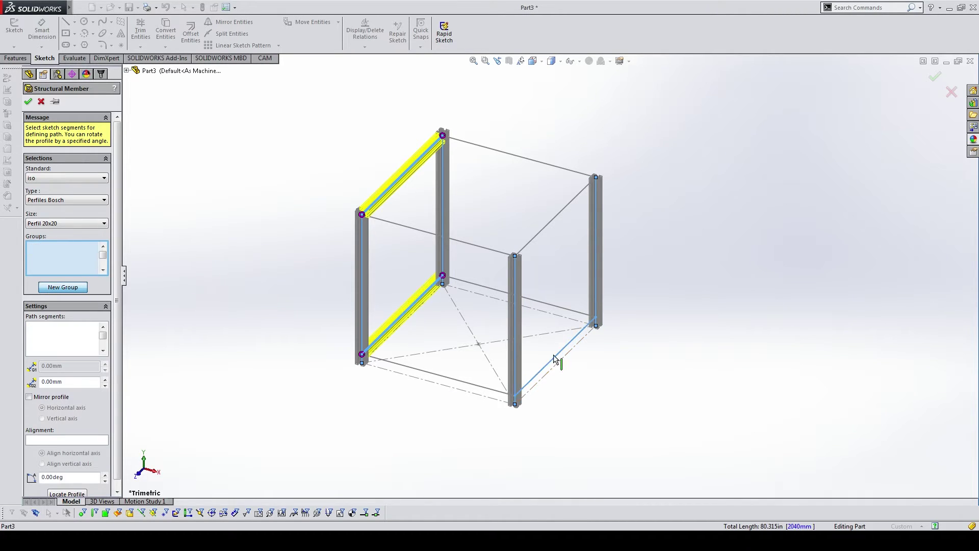
click(537, 238)
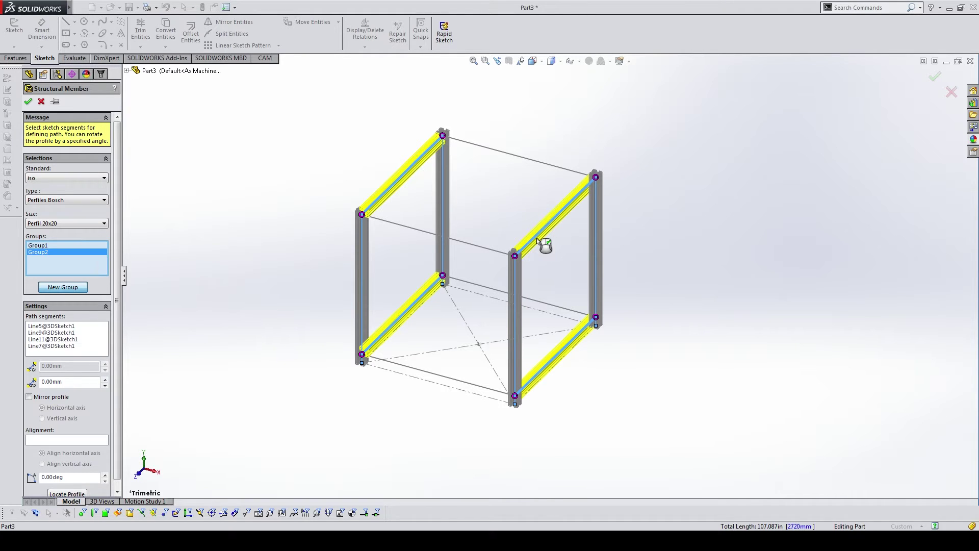
right_click(382, 222)
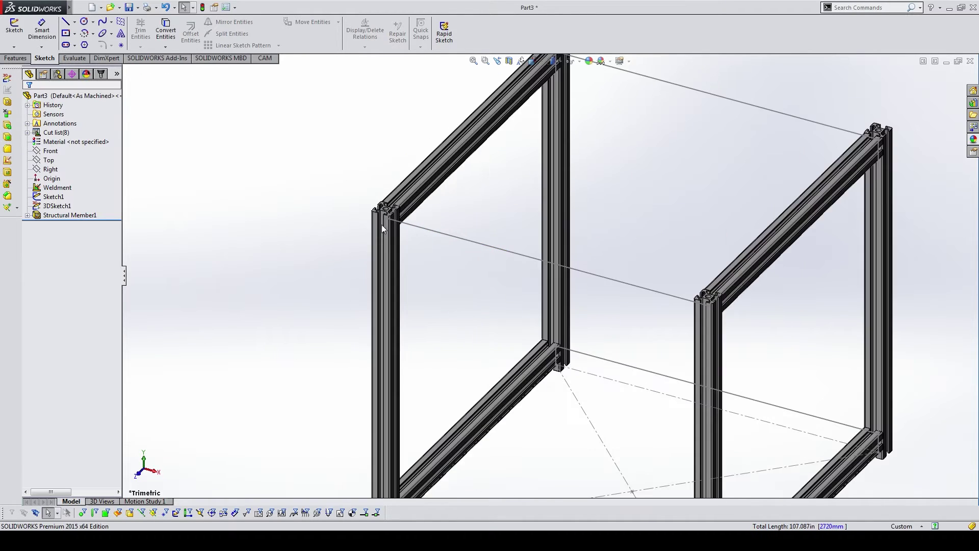
scroll(527, 307, down, 3)
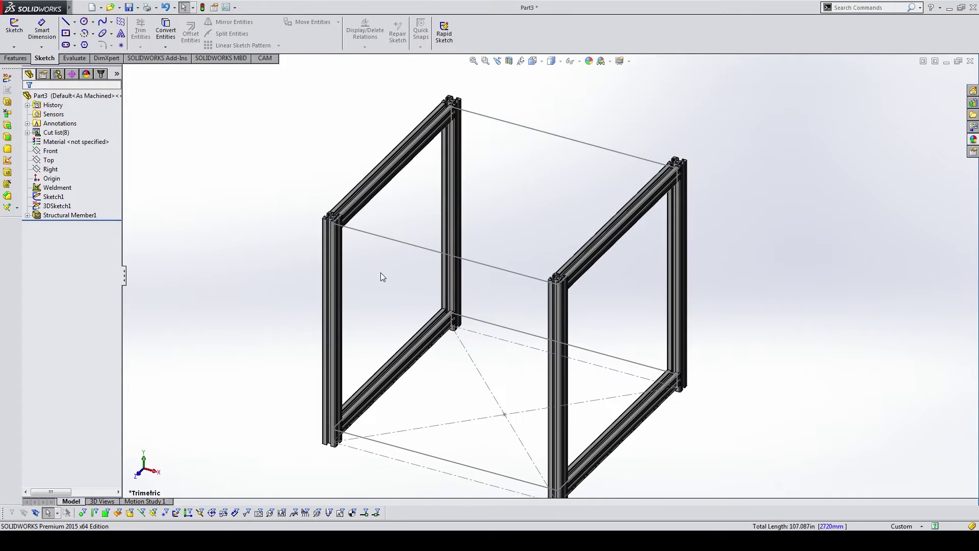
click(54, 214)
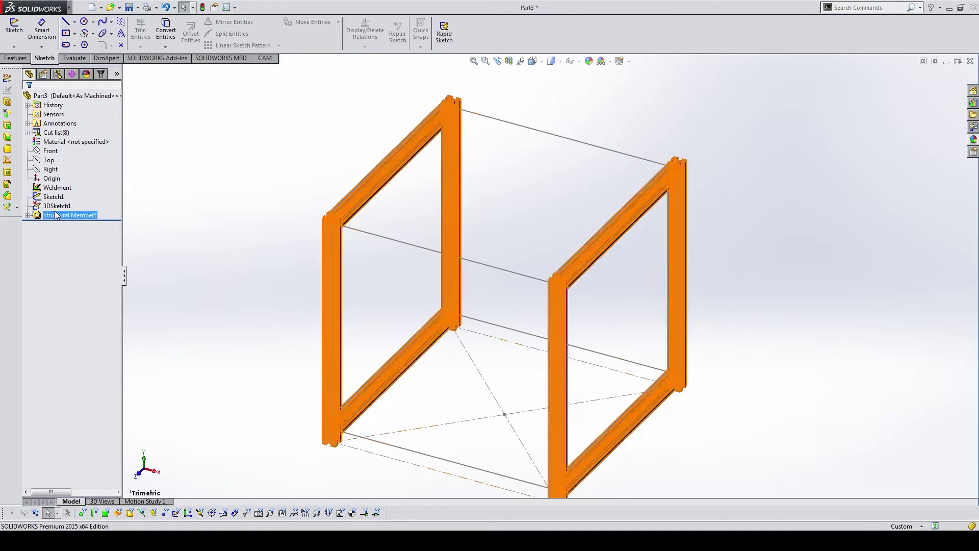
Step: Add a second structural member along the front top, back top and back bottom edges
click(8, 110)
click(76, 247)
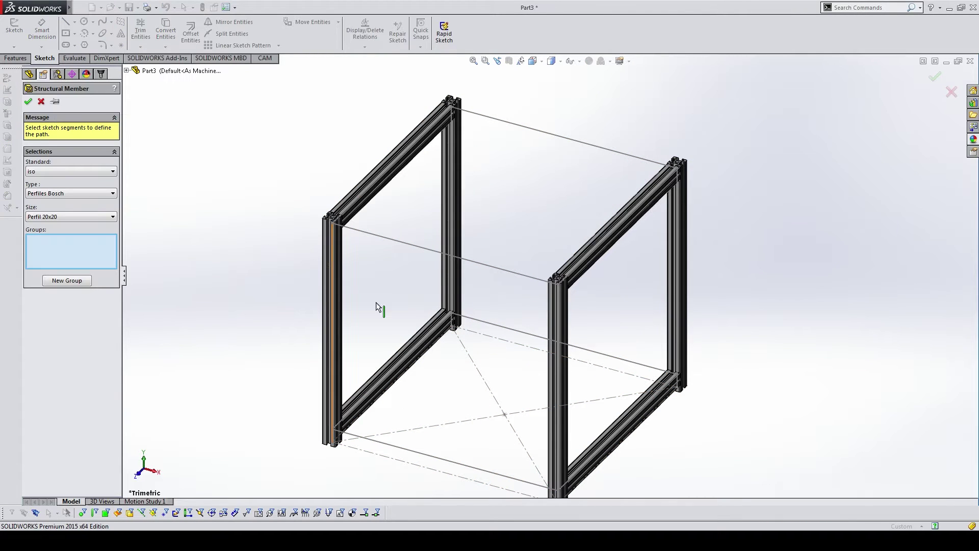
click(418, 248)
click(527, 130)
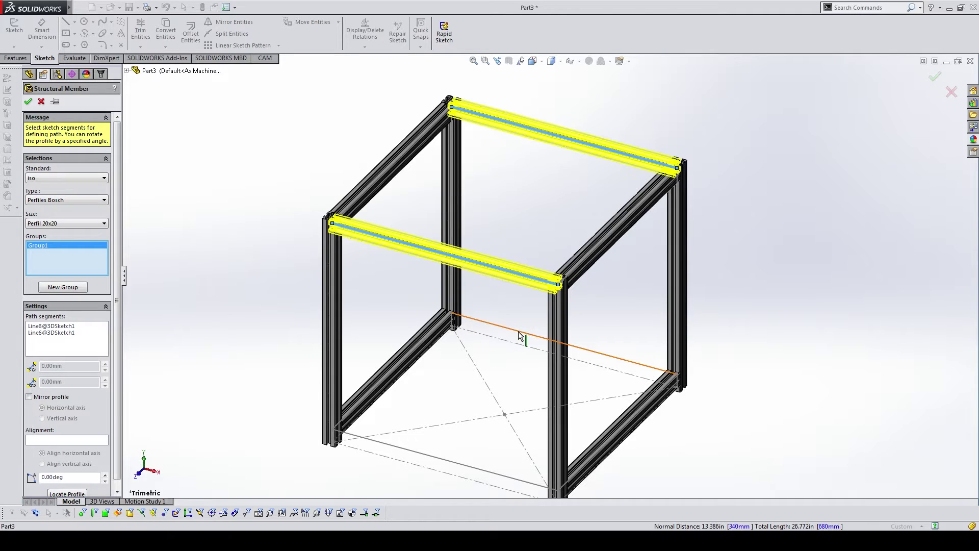
click(519, 335)
key(Return)
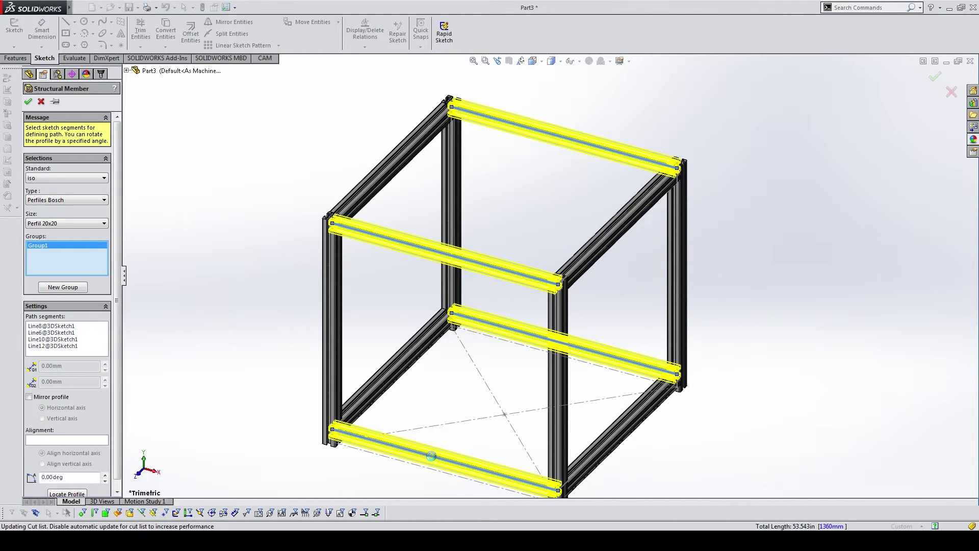
Step: Zoom in to measure a member's end face at the frame corner, then close the readout
scroll(570, 471, up, 3)
scroll(569, 471, up, 2)
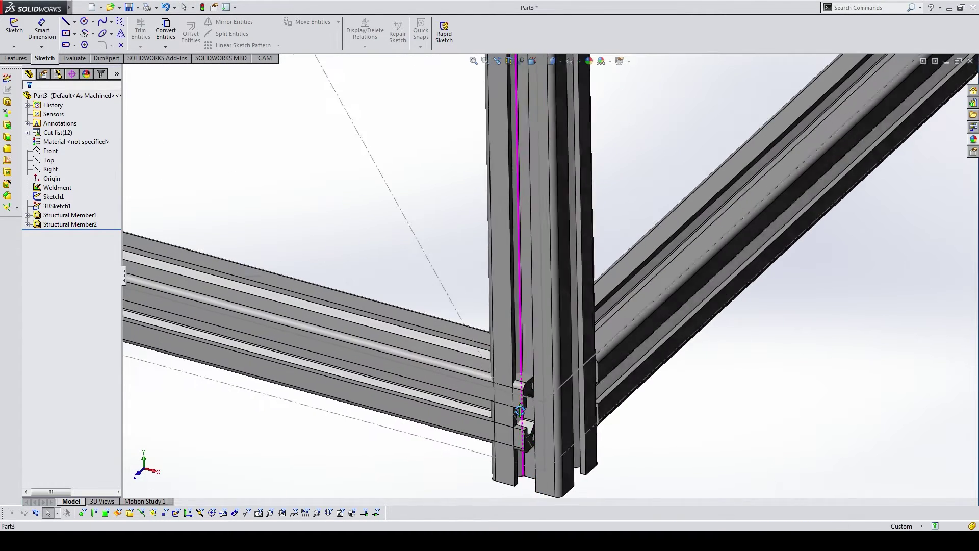
scroll(569, 472, up, 2)
scroll(569, 471, up, 2)
click(535, 370)
mouse_move(535, 370)
middle_down()
mouse_move(526, 357)
mouse_move(482, 351)
middle_up()
scroll(482, 352, down, 2)
scroll(482, 352, down, 2)
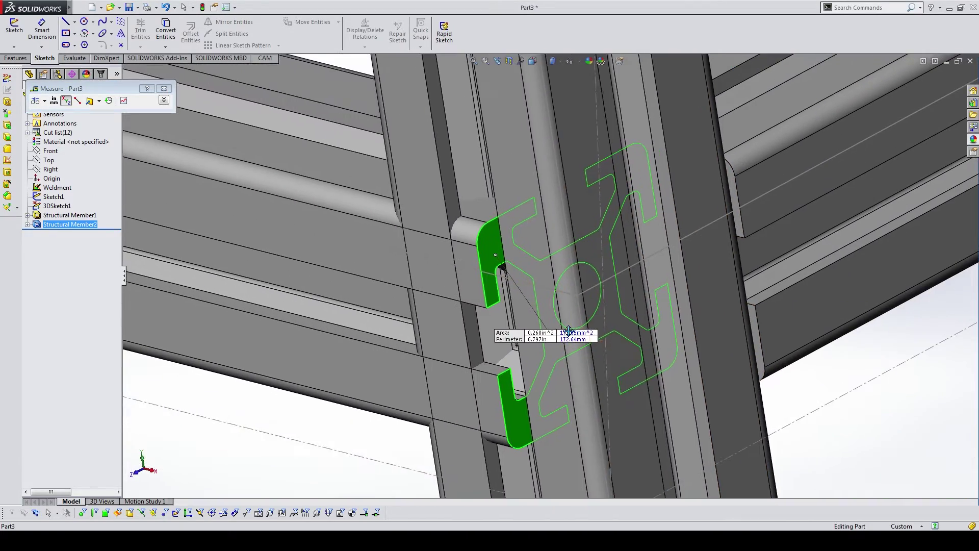
key(Escape)
Step: Zoom out to the whole frame and start Trim/Extend
scroll(463, 313, down, 3)
scroll(462, 313, down, 3)
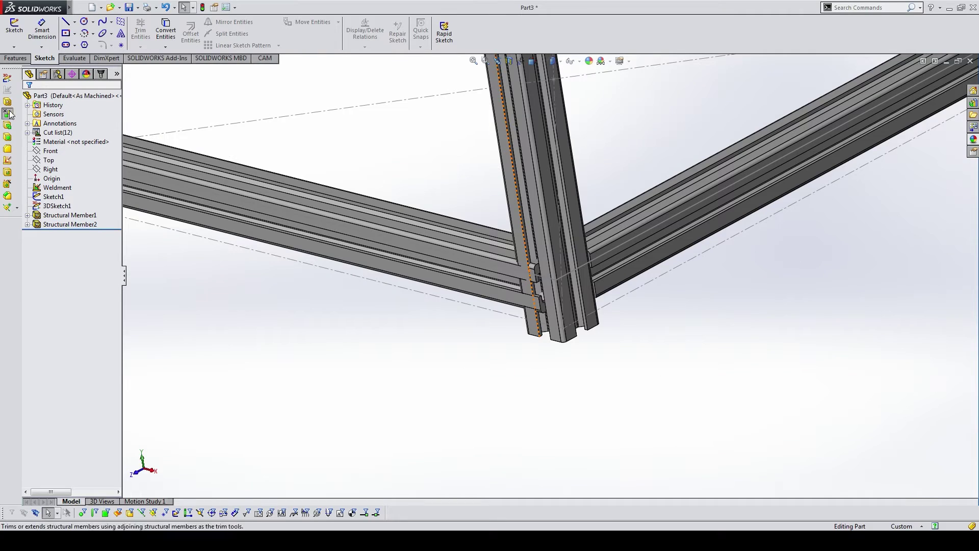
click(7, 102)
scroll(453, 332, down, 2)
Step: Select the four Structural Member2 crossbeams as the bodies to trim
click(454, 259)
scroll(454, 260, down, 5)
click(618, 197)
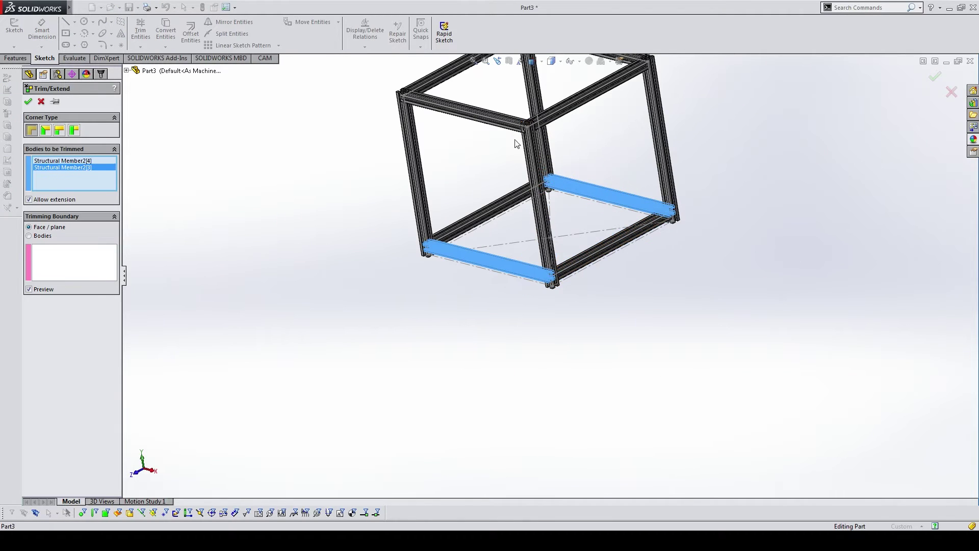
click(485, 123)
scroll(571, 181, down, 2)
click(561, 148)
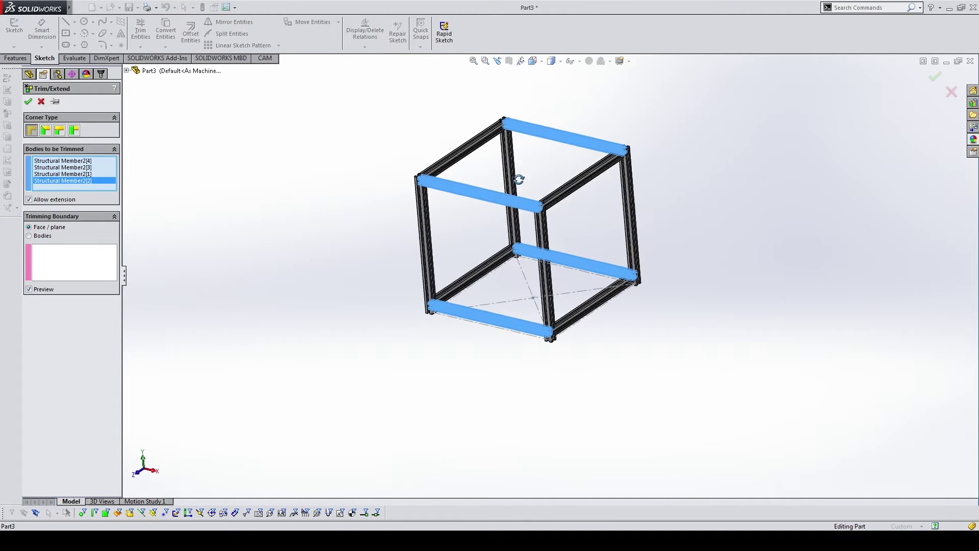
scroll(518, 179, down, 3)
Step: Set a corner-post face as the trimming boundary and check the preview
click(65, 267)
scroll(618, 403, down, 3)
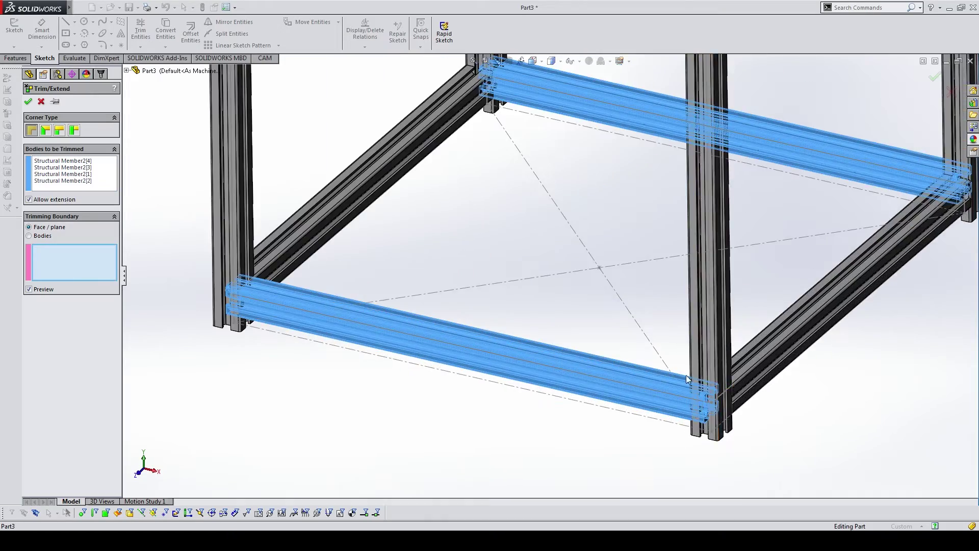
scroll(663, 408, down, 3)
scroll(700, 370, down, 3)
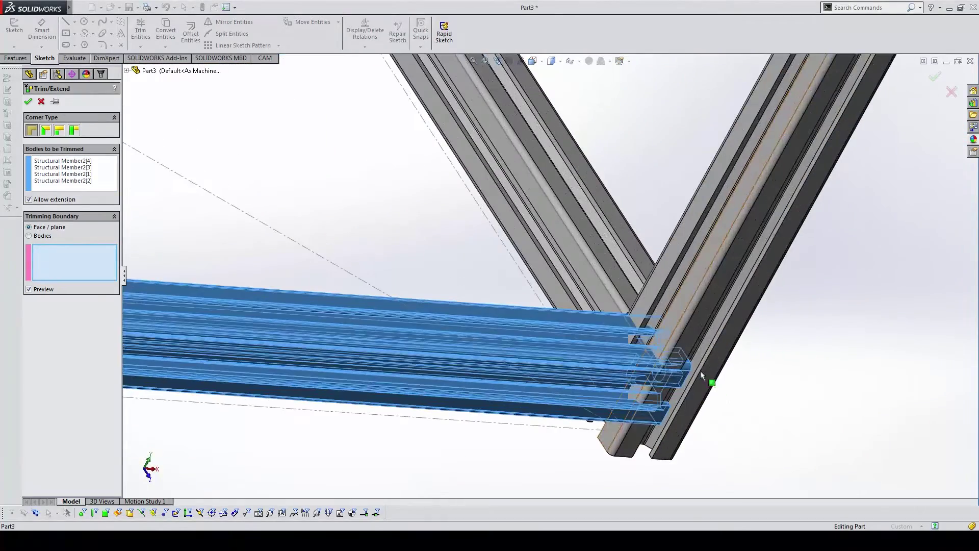
click(673, 344)
middle_drag(673, 344, 553, 353)
scroll(554, 353, up, 5)
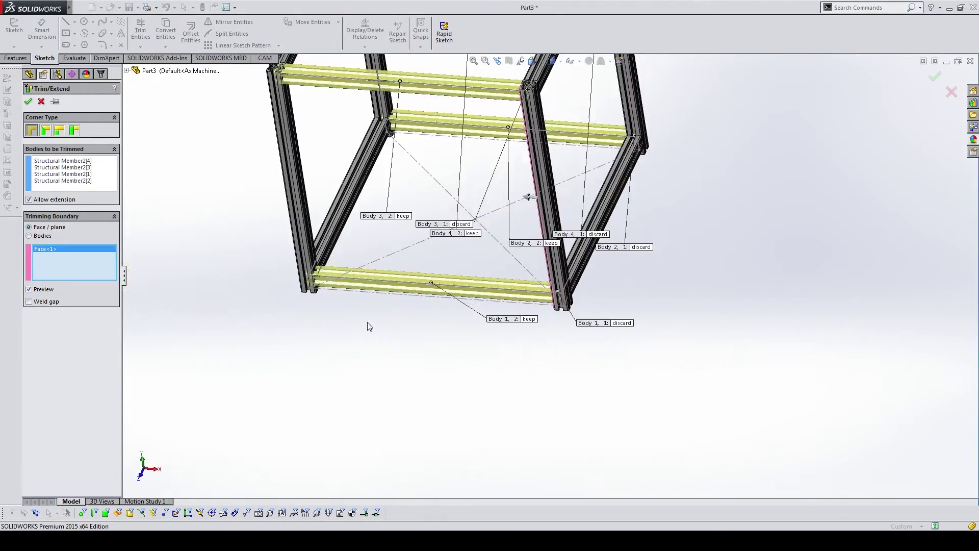
scroll(337, 281, down, 2)
scroll(370, 276, down, 2)
scroll(397, 281, down, 2)
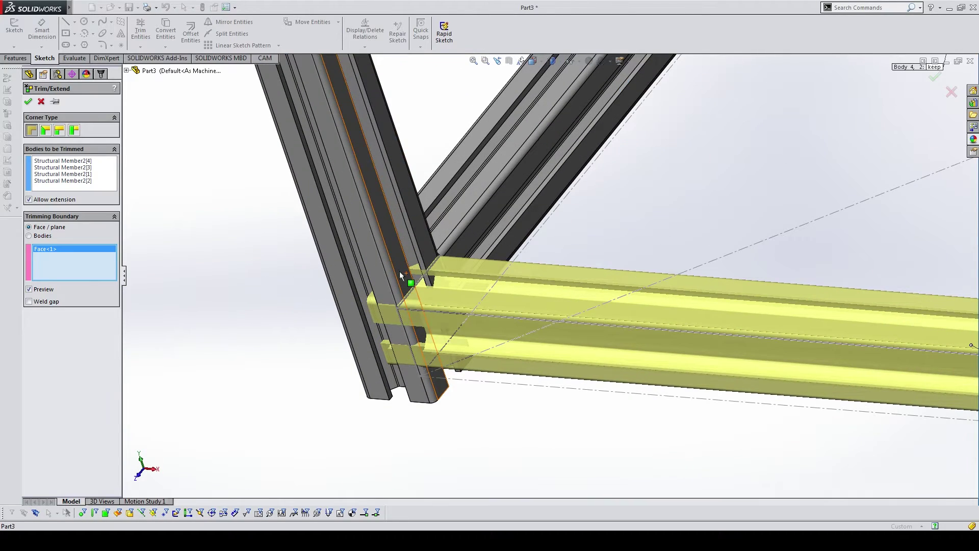
Step: Add a second post face as a boundary, confirm the trim and return to isometric
click(399, 271)
scroll(663, 296, up, 5)
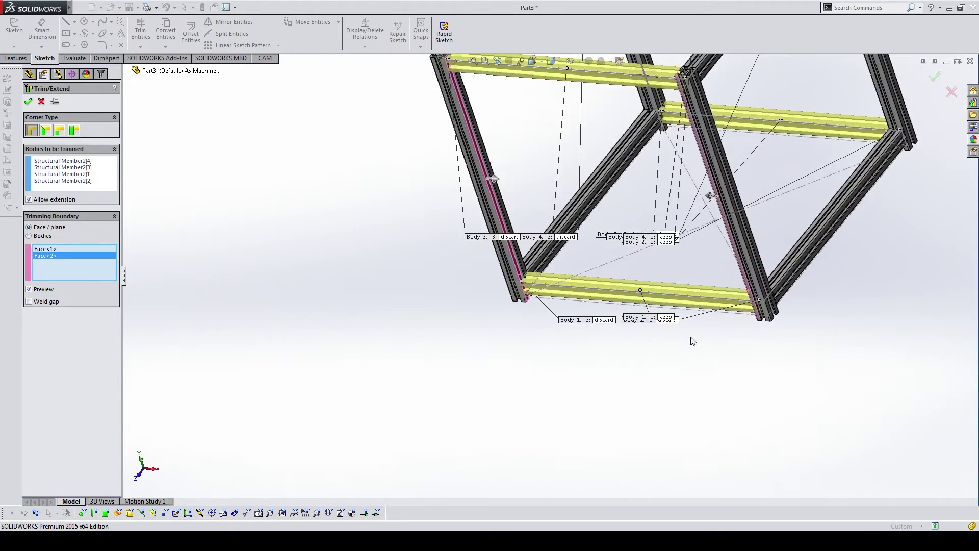
ctrl+middle_drag(693, 341, 559, 415)
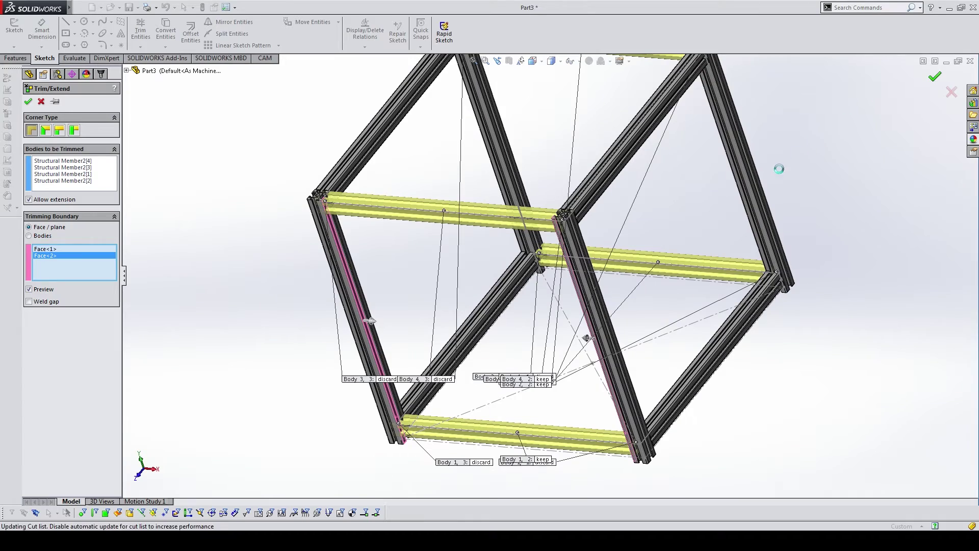
key(ctrl+1)
key(ctrl+7)
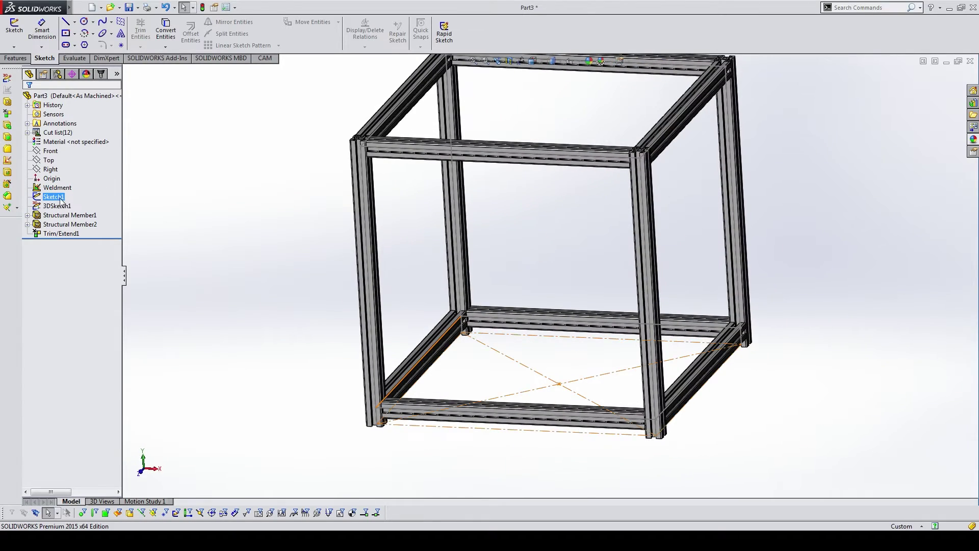
Step: Hide Sketch1 and save the frame part as COREXY-01
click(74, 190)
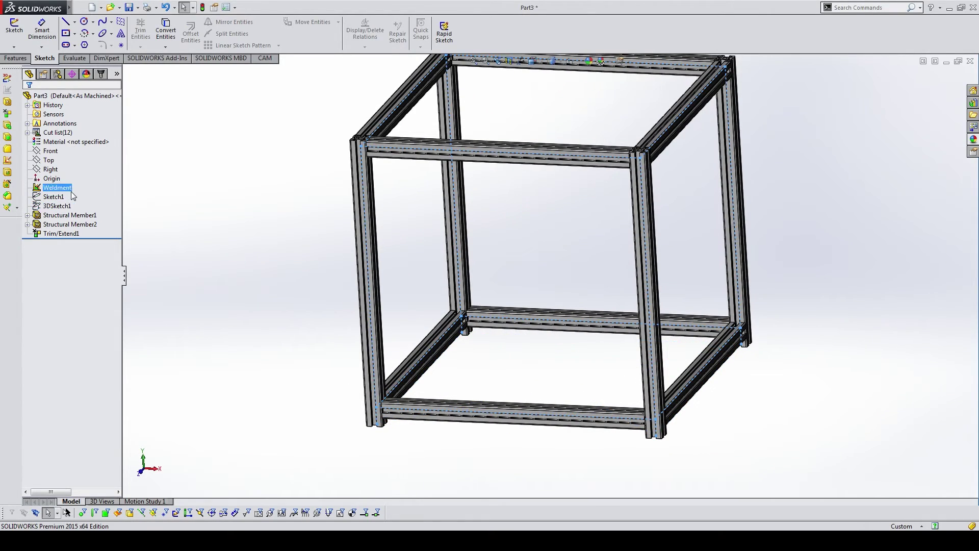
middle_drag(441, 336, 531, 292)
key(ctrl+7)
key(ctrl+s)
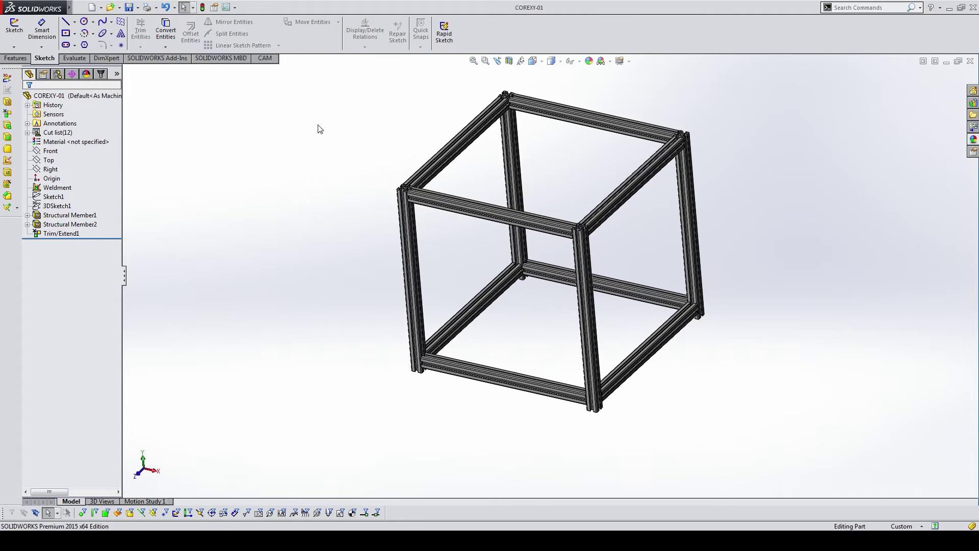
Step: Make an assembly from the part with the frame at the origin, saved as COREXY
click(81, 7)
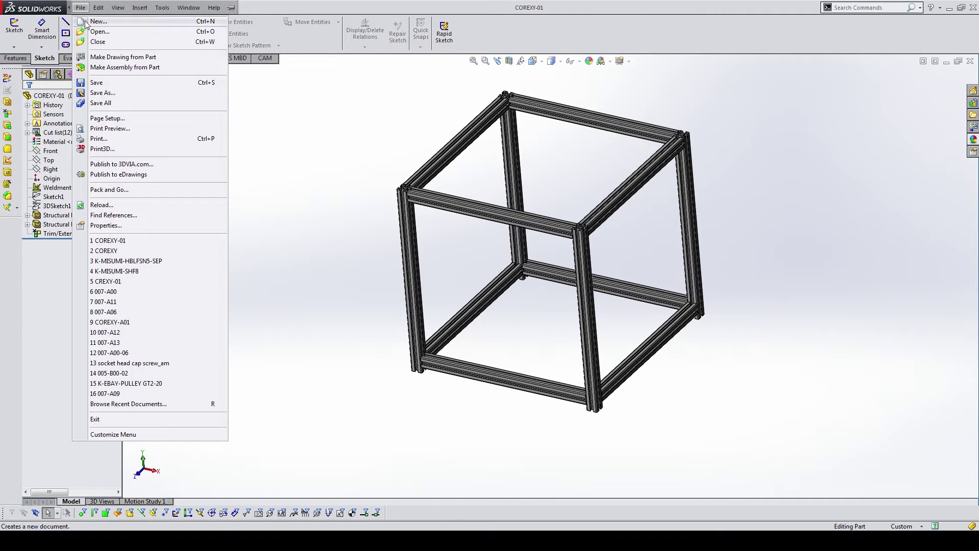
click(98, 66)
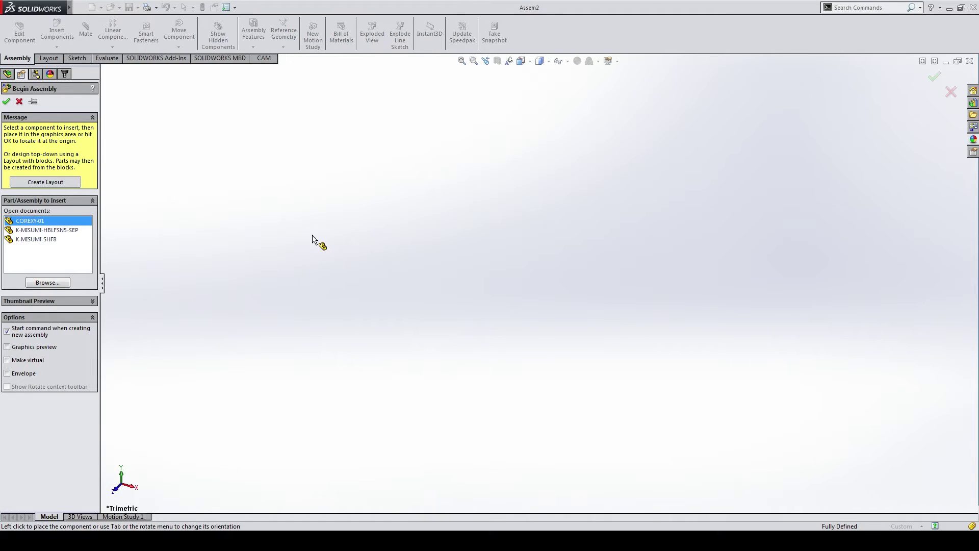
click(313, 236)
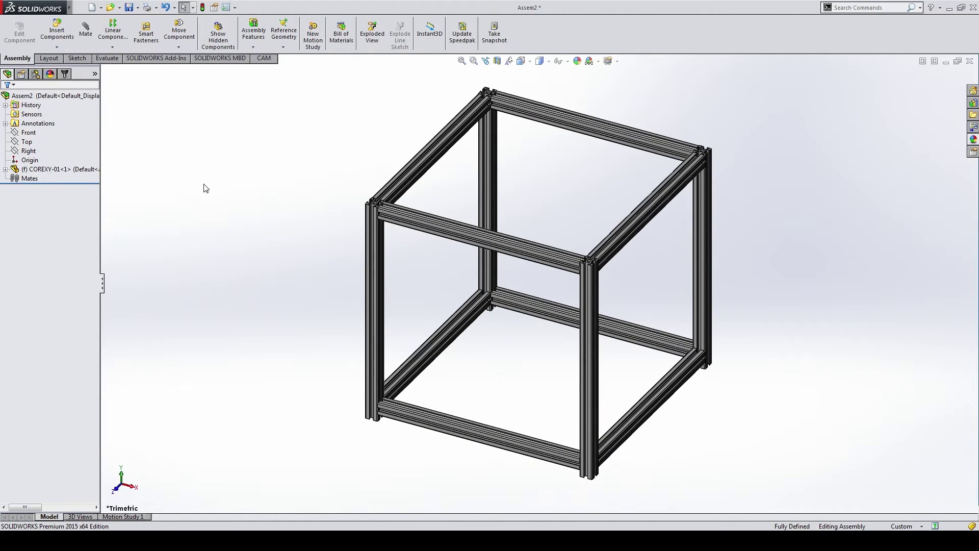
key(ctrl+s)
text(COREXY)
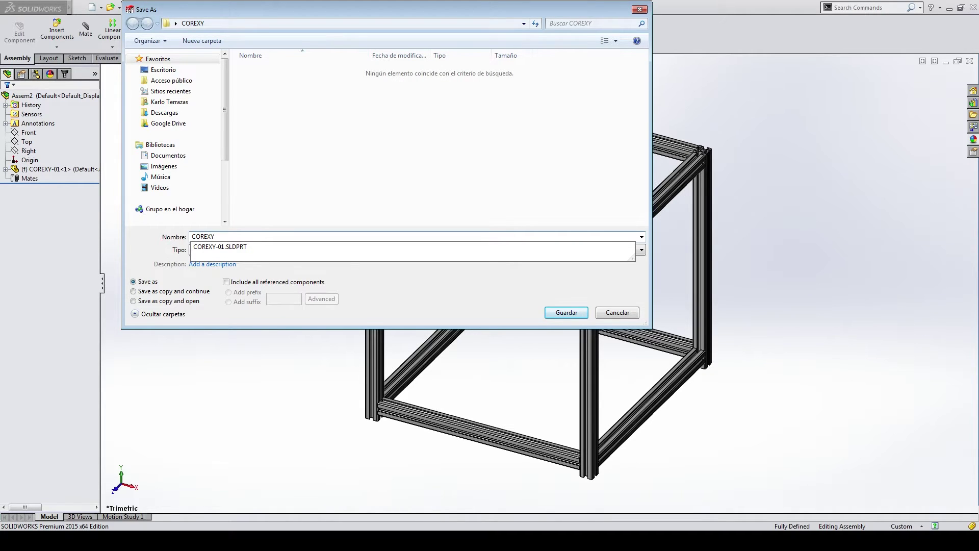
key(Return)
scroll(581, 220, down, 2)
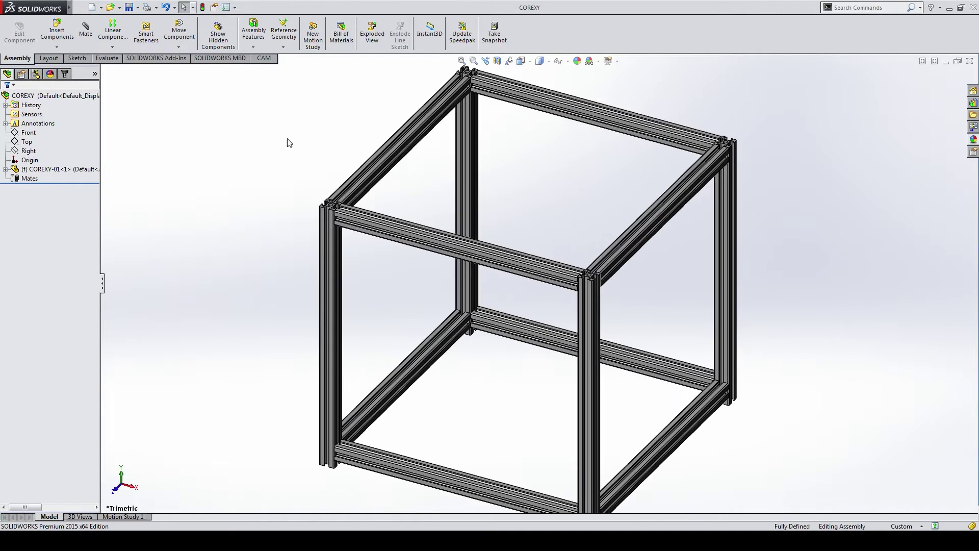
Step: Insert a K-MISUMI-SHF8 shaft support beside the frame
click(55, 34)
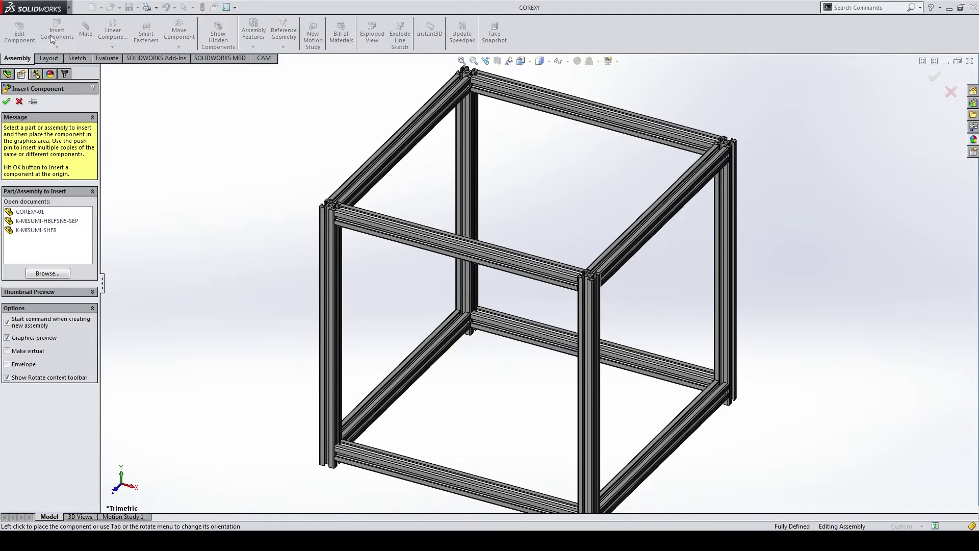
click(29, 231)
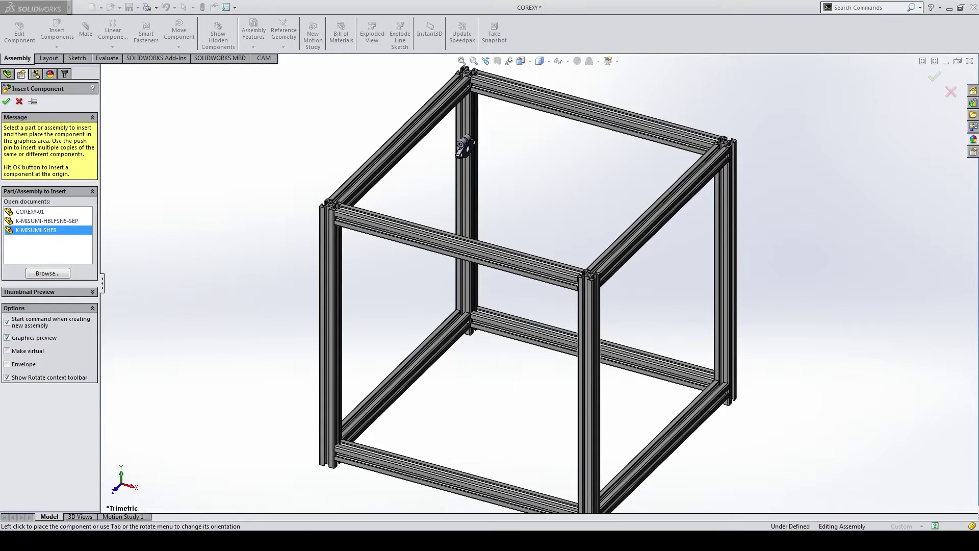
click(448, 145)
scroll(448, 145, down, 4)
scroll(448, 145, down, 5)
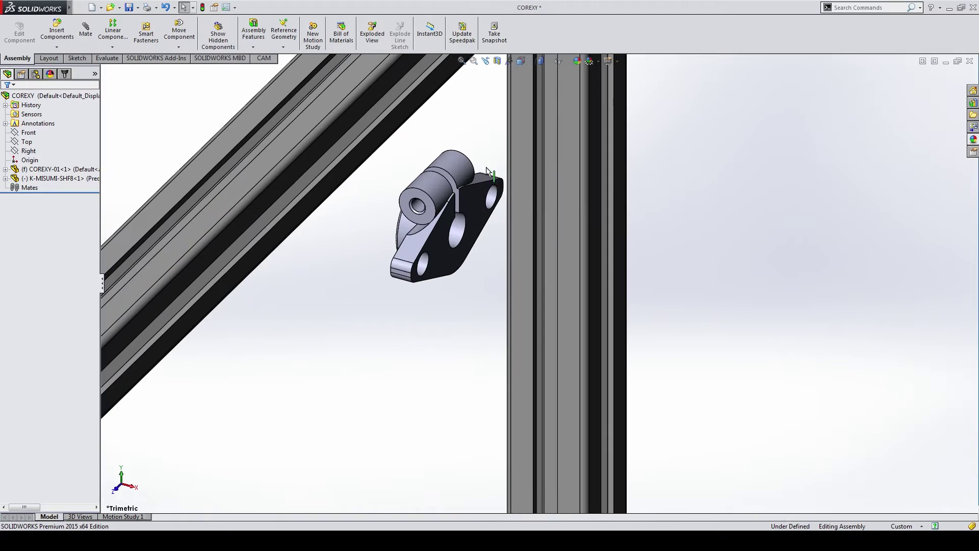
Step: Mate the support coincident to the vertical post and its bore parallel to the rail
click(552, 197)
click(524, 169)
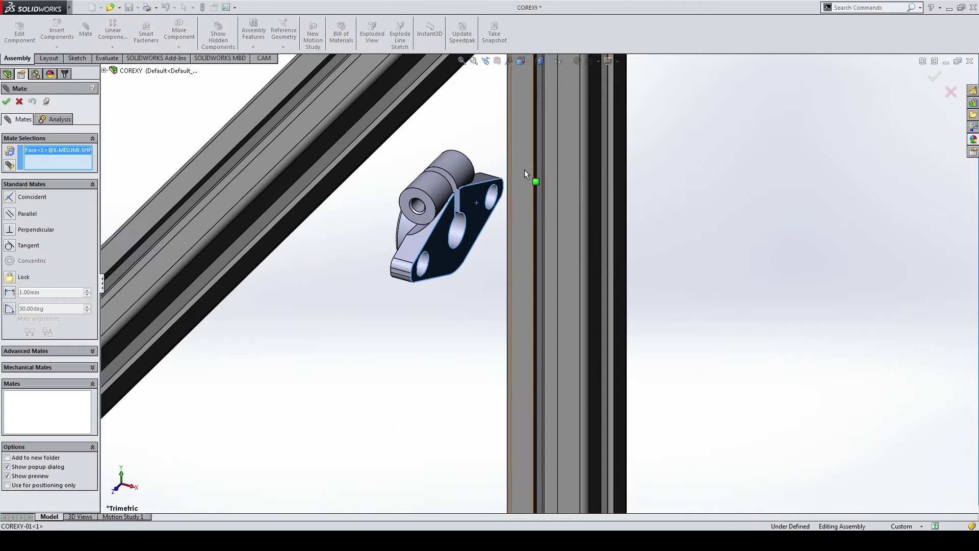
key(Return)
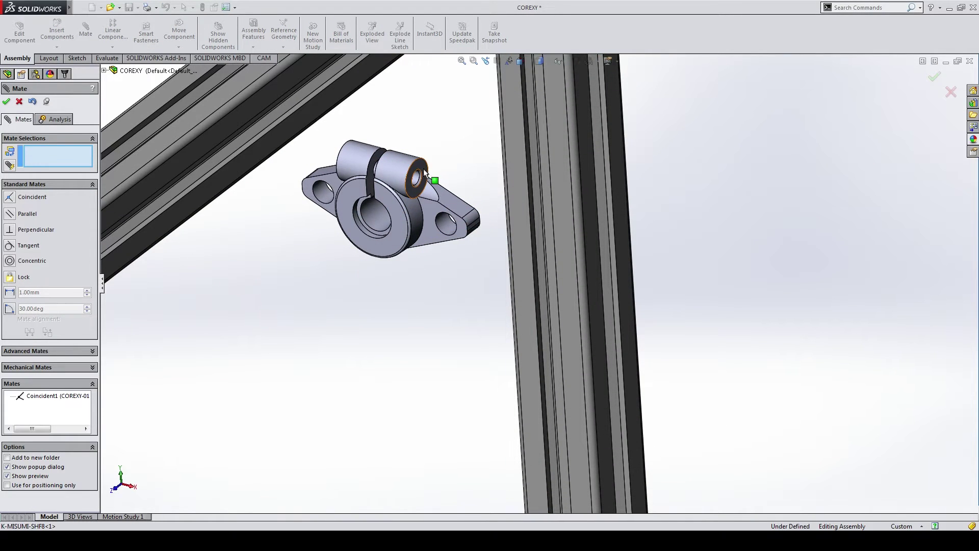
click(425, 173)
click(9, 218)
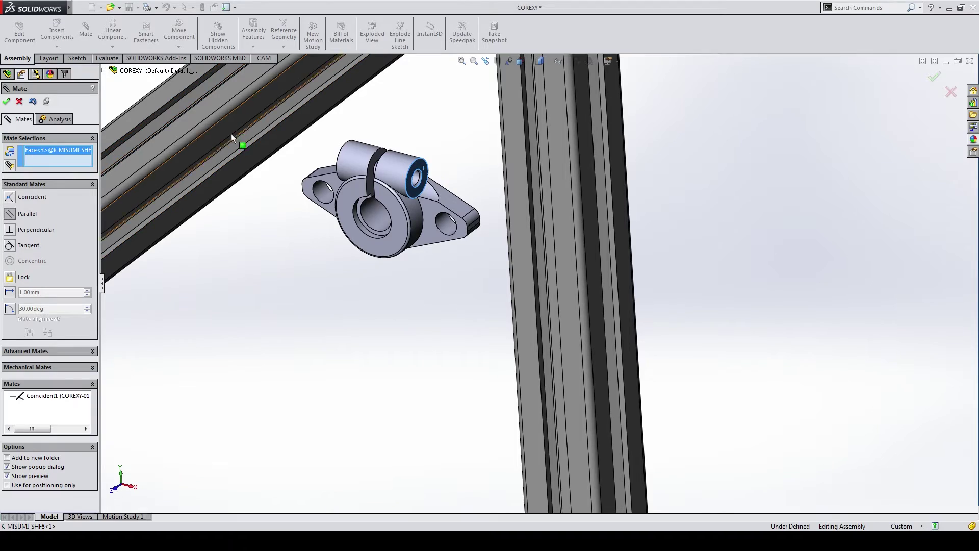
click(212, 106)
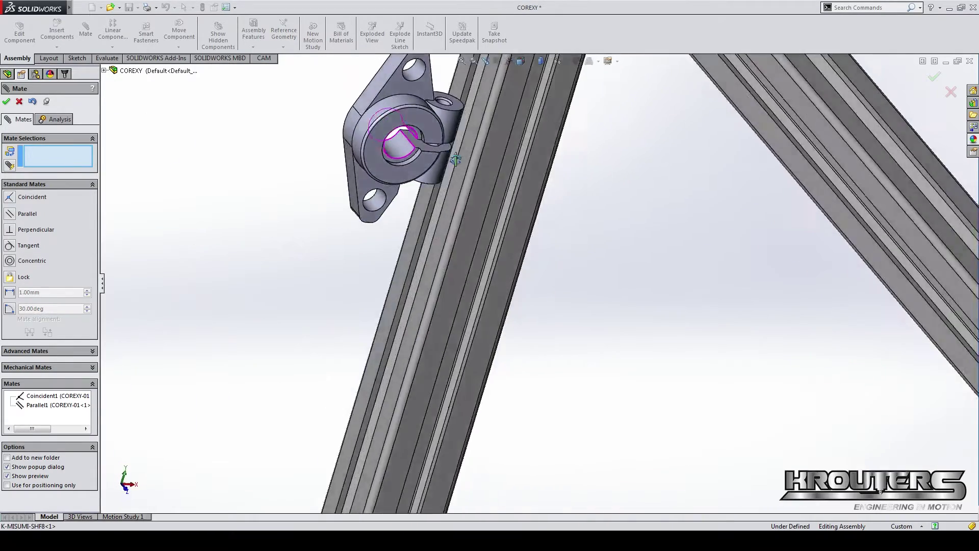
Step: Add a width mate centering the bracket bore between both rail side faces
middle_drag(212, 106, 504, 151)
key(Escape)
click(510, 158)
key(Escape)
key(m)
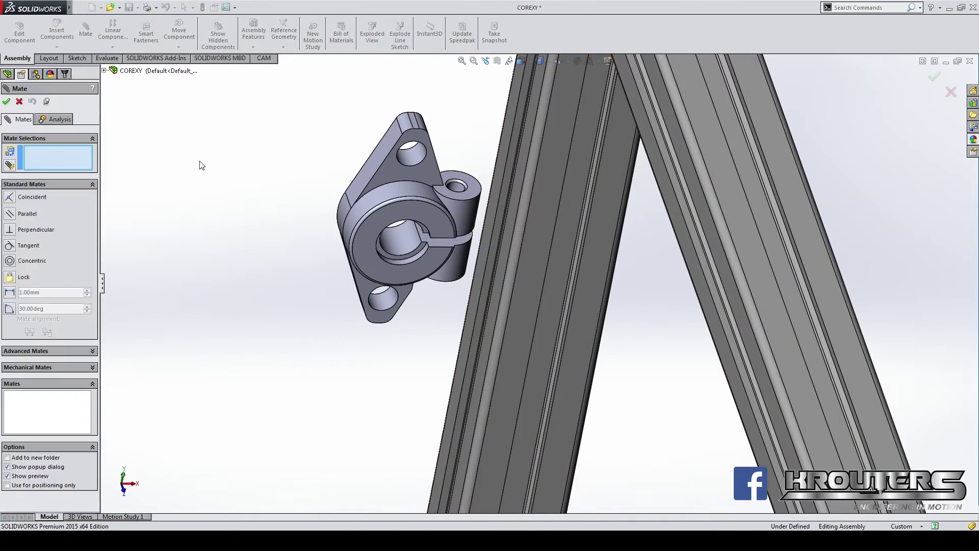
click(64, 351)
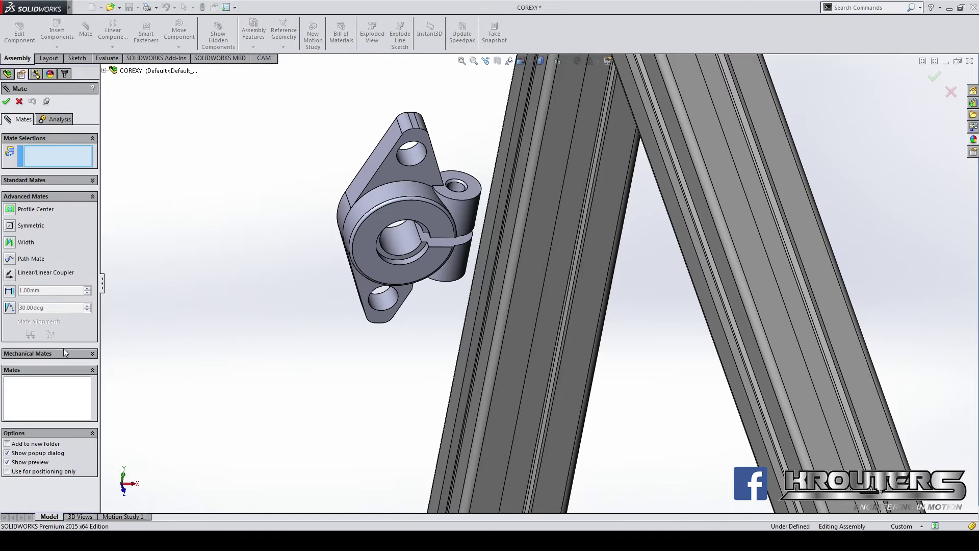
click(18, 244)
click(503, 140)
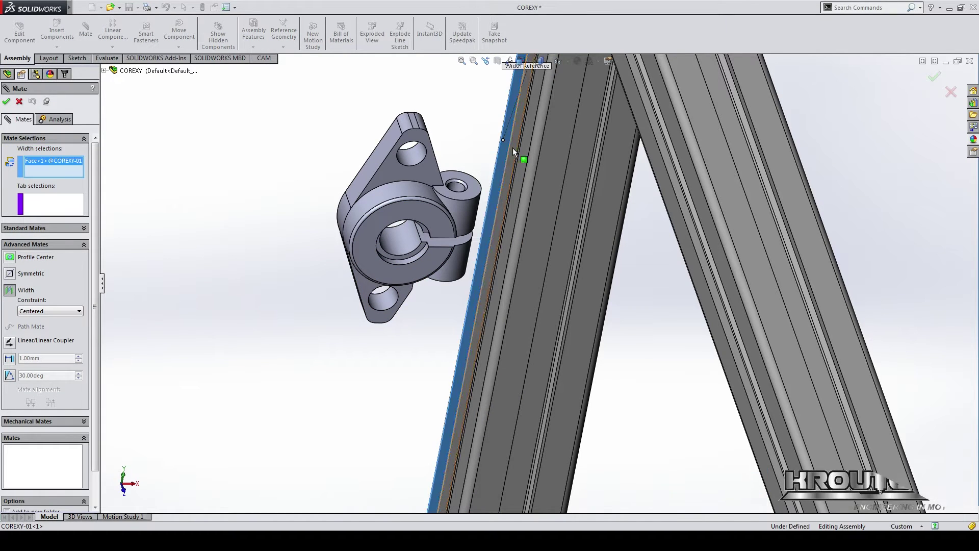
middle_drag(512, 148, 467, 153)
click(617, 136)
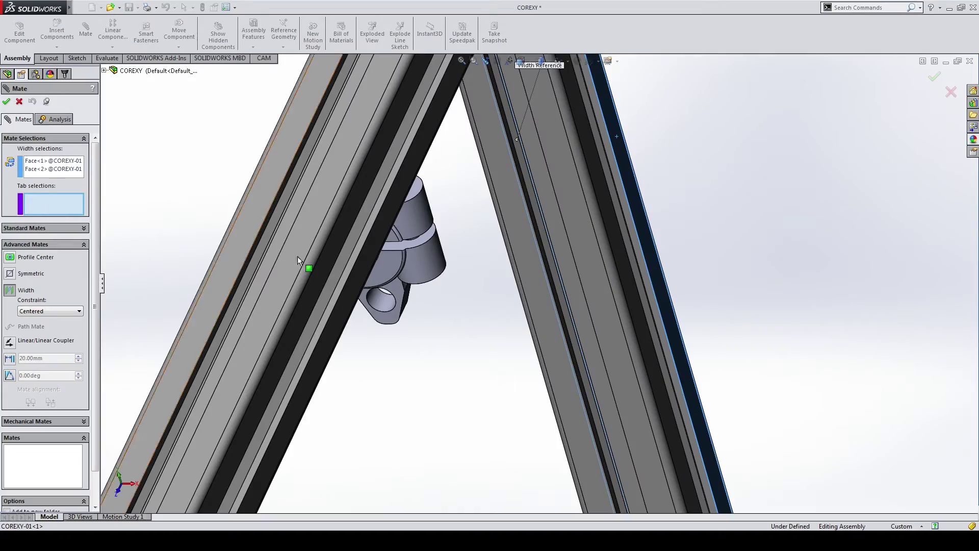
middle_drag(298, 256, 477, 239)
click(356, 238)
key(Return)
scroll(360, 344, up, 5)
key(Return)
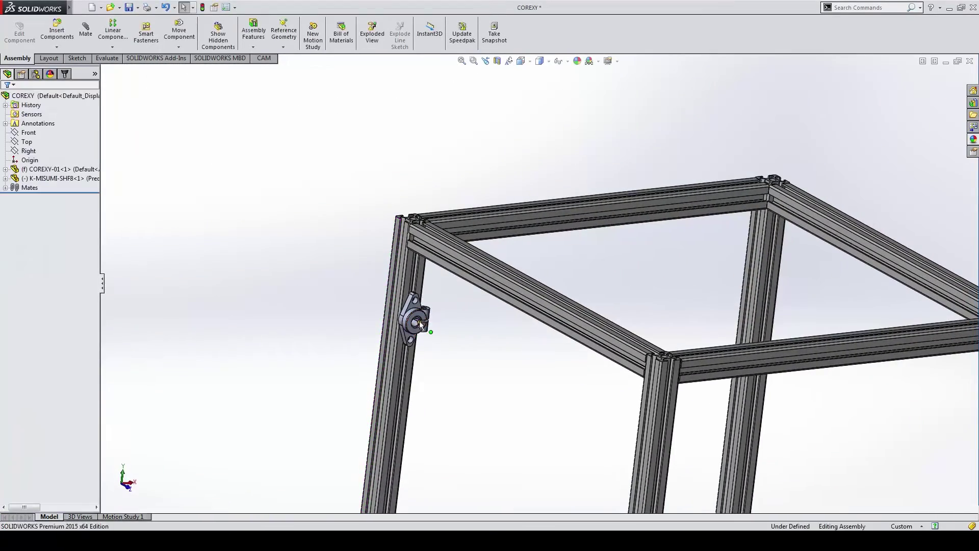
ctrl+middle_drag(419, 320, 378, 231)
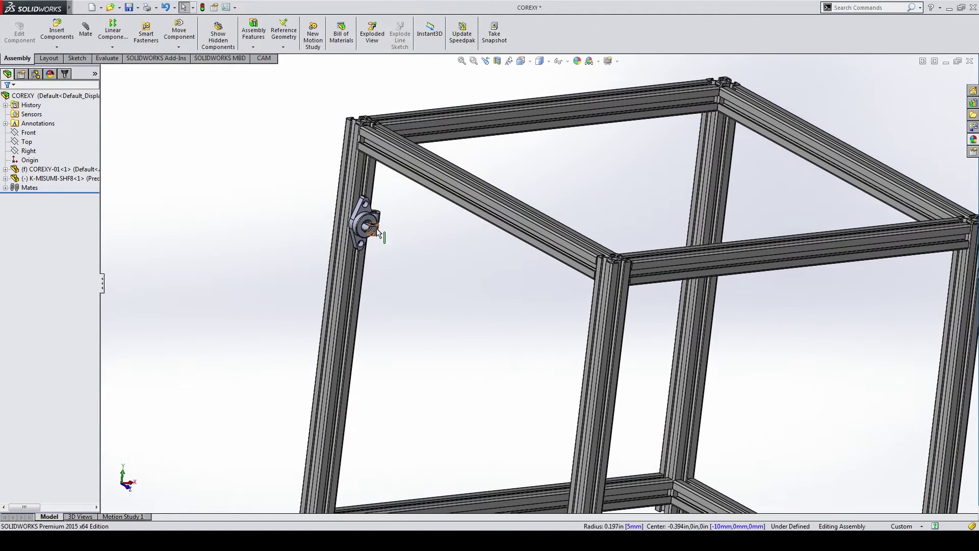
Step: Place a second copy of the K-MISUMI-SHF8 bracket near the opposite upright
click(372, 221)
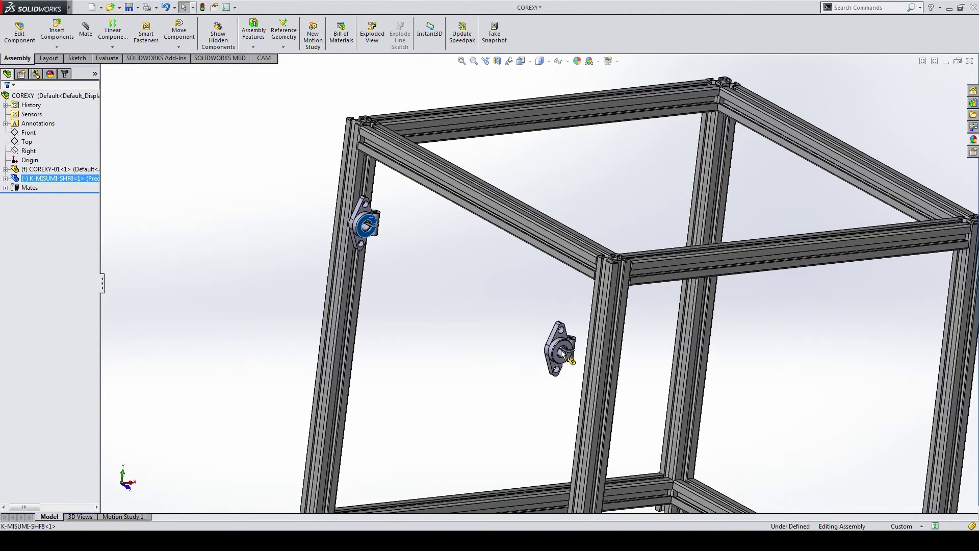
click(561, 345)
scroll(566, 347, down, 5)
scroll(581, 348, down, 2)
Step: Mate the new bracket coincident to the opposite rail and its hub parallel to it
click(586, 337)
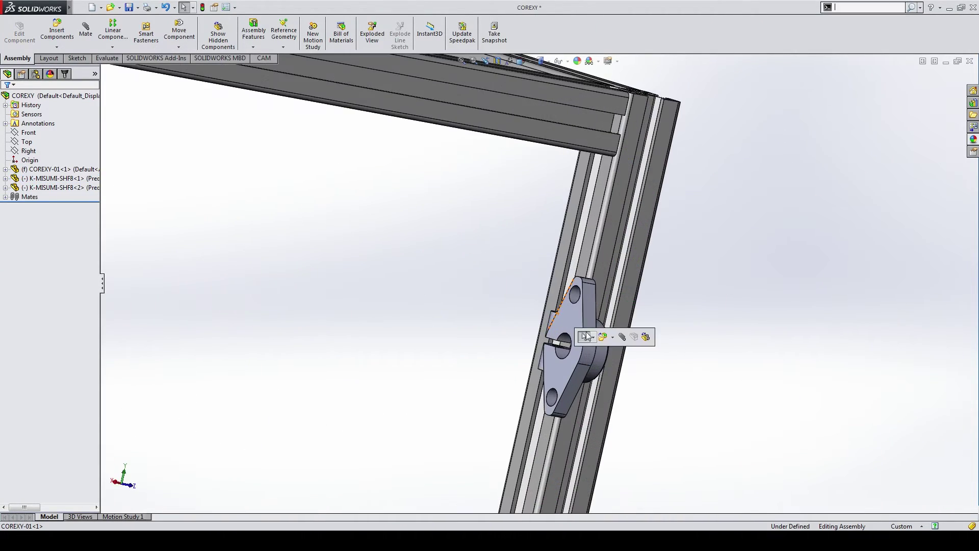
click(577, 325)
click(552, 285)
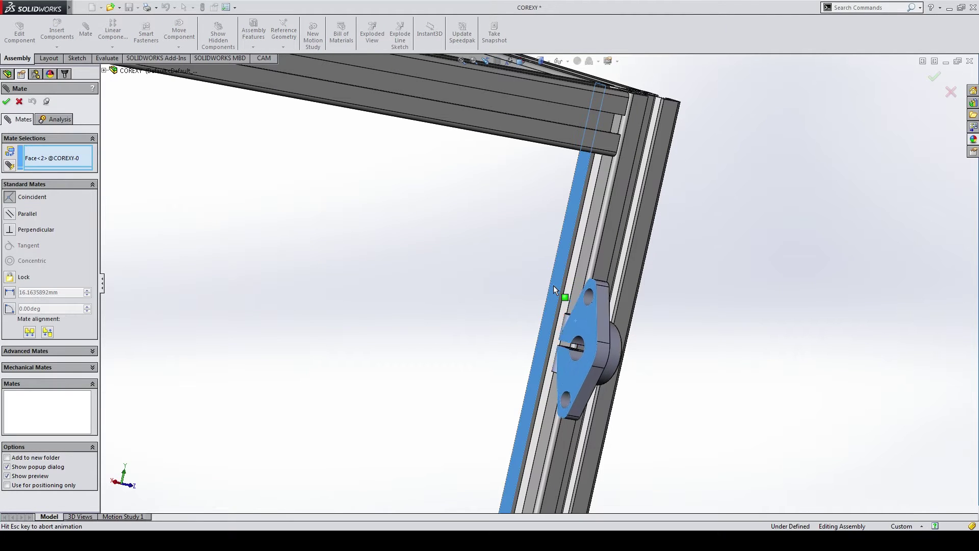
click(664, 320)
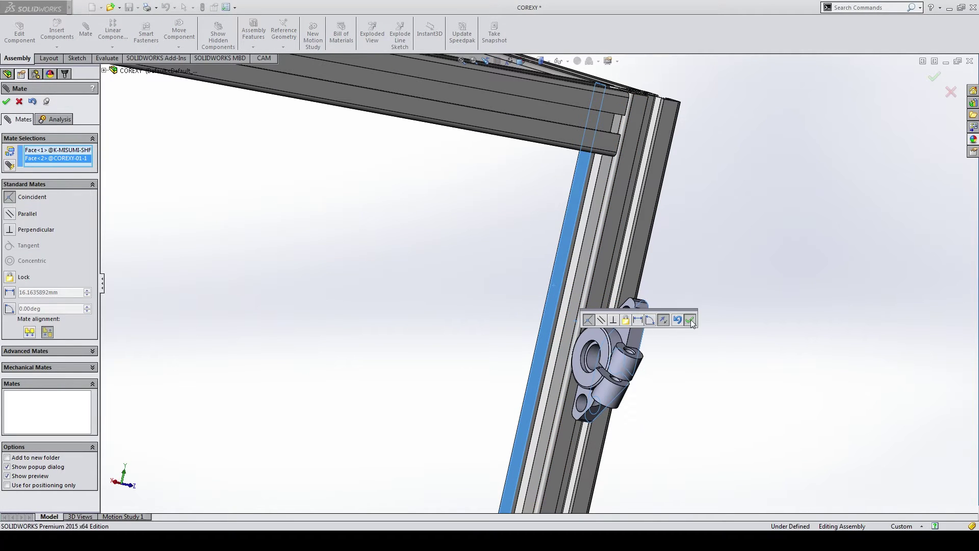
click(637, 351)
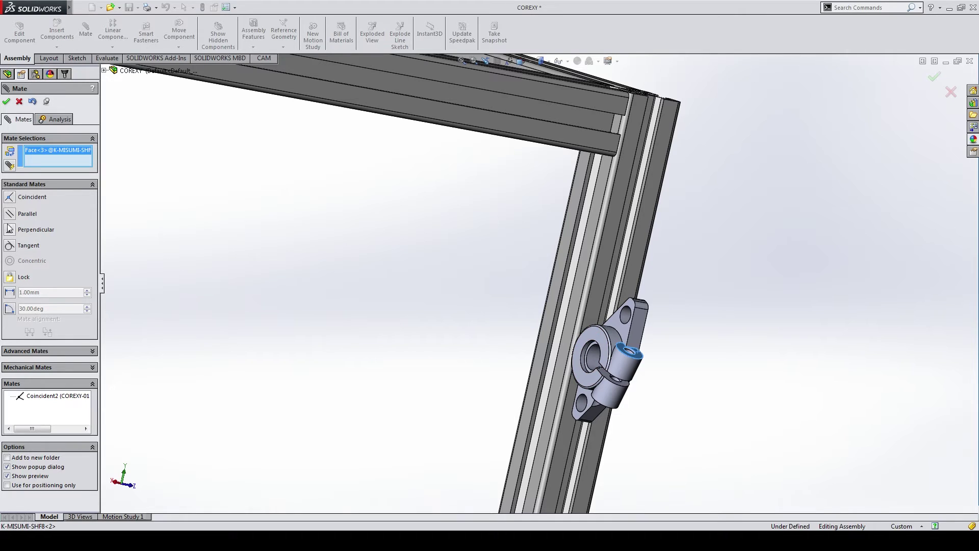
key(Up)
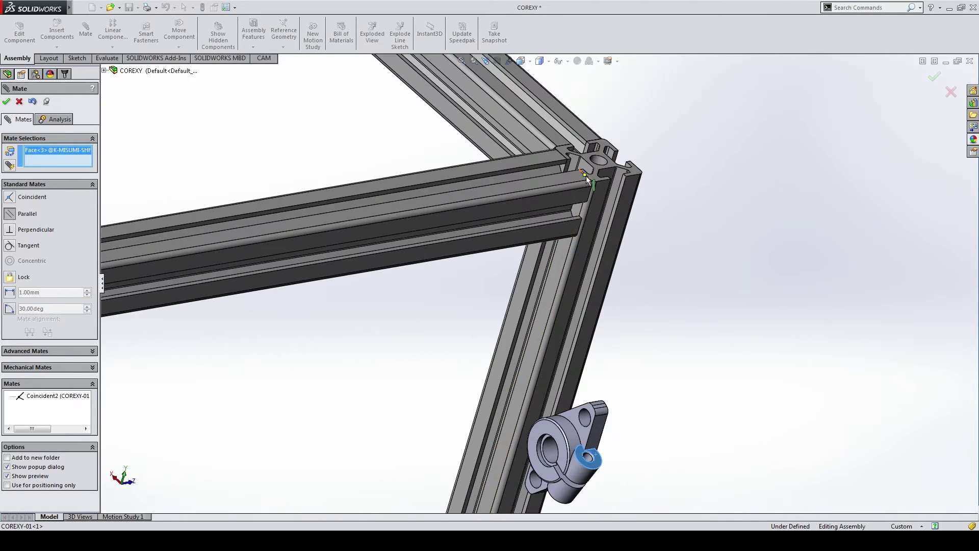
click(575, 176)
click(682, 164)
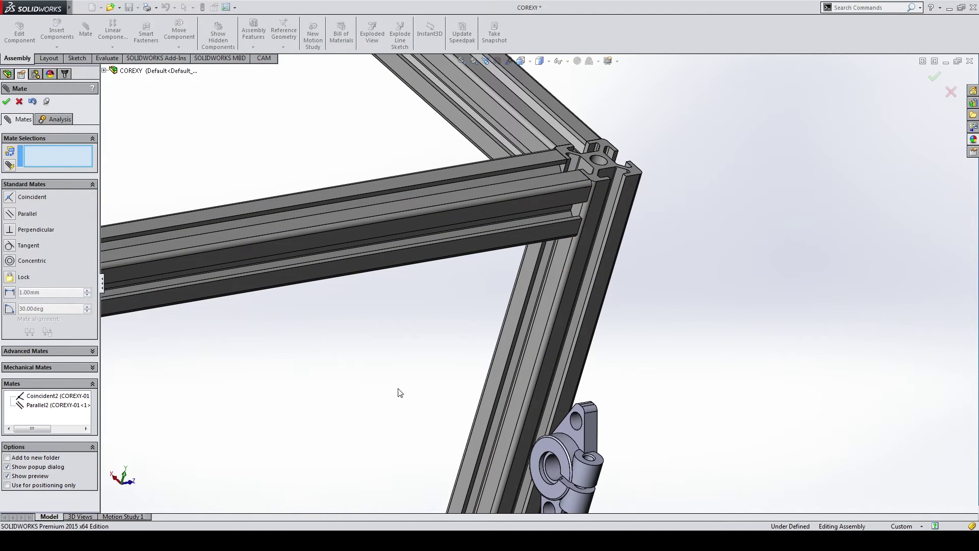
Step: Add a width mate centering the second bracket's bore between the rail's side faces
click(60, 351)
click(24, 247)
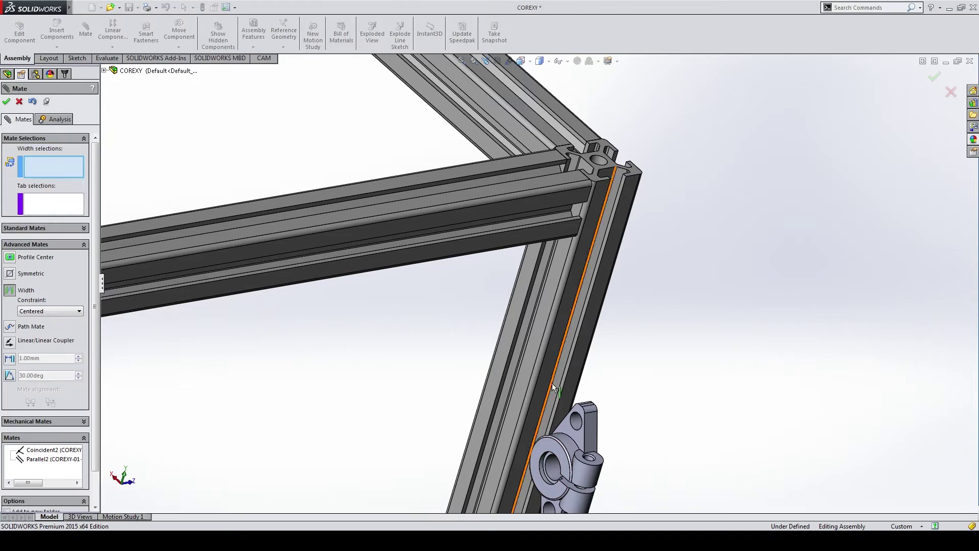
click(560, 333)
key(Up)
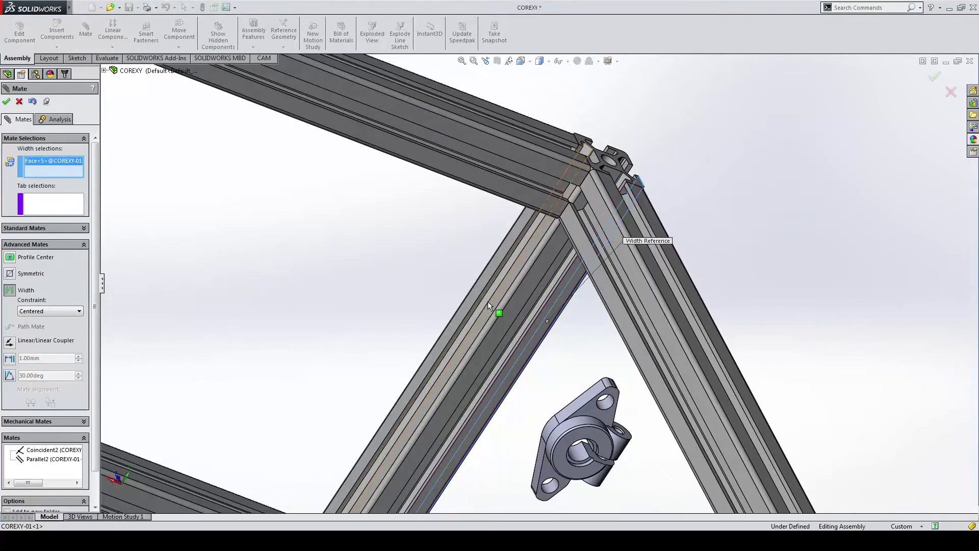
click(493, 303)
scroll(536, 408, down, 3)
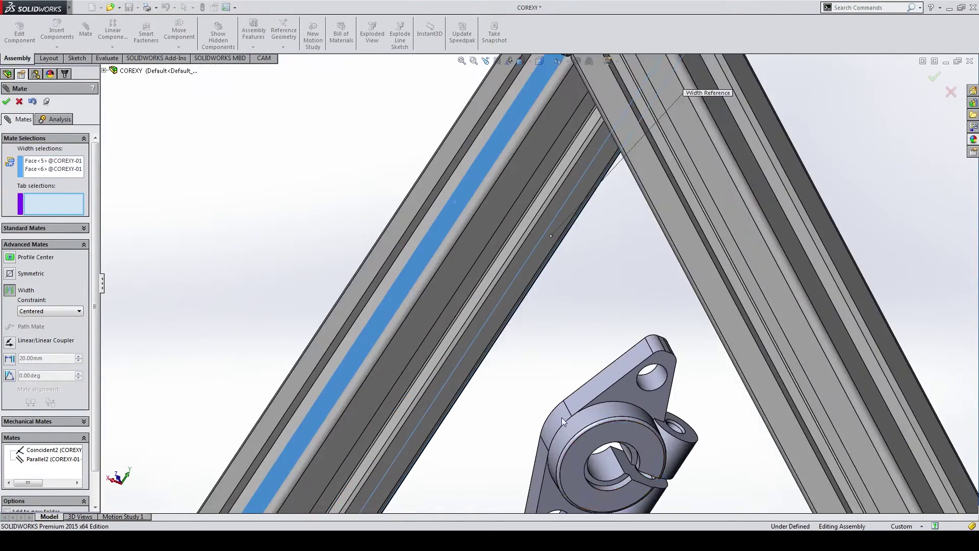
click(603, 474)
key(Return)
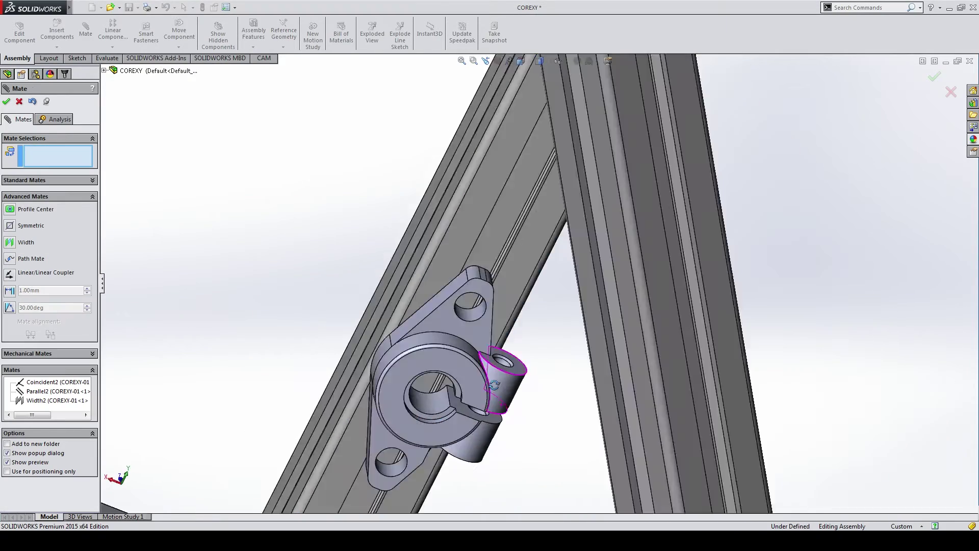
middle_drag(607, 474, 385, 352)
scroll(497, 394, up, 5)
scroll(531, 317, up, 3)
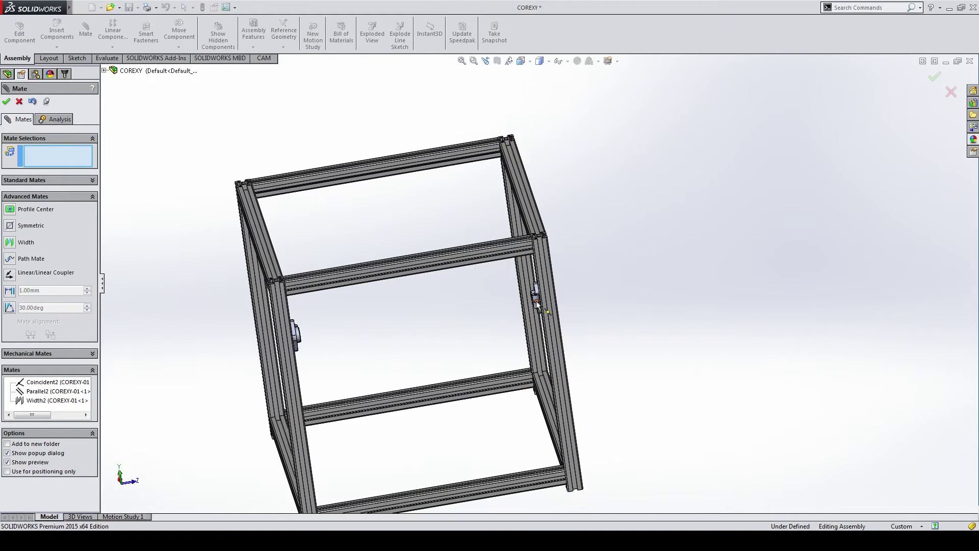
key(Escape)
Step: Mate the second bracket's bore concentric with the first bracket's bore
click(539, 316)
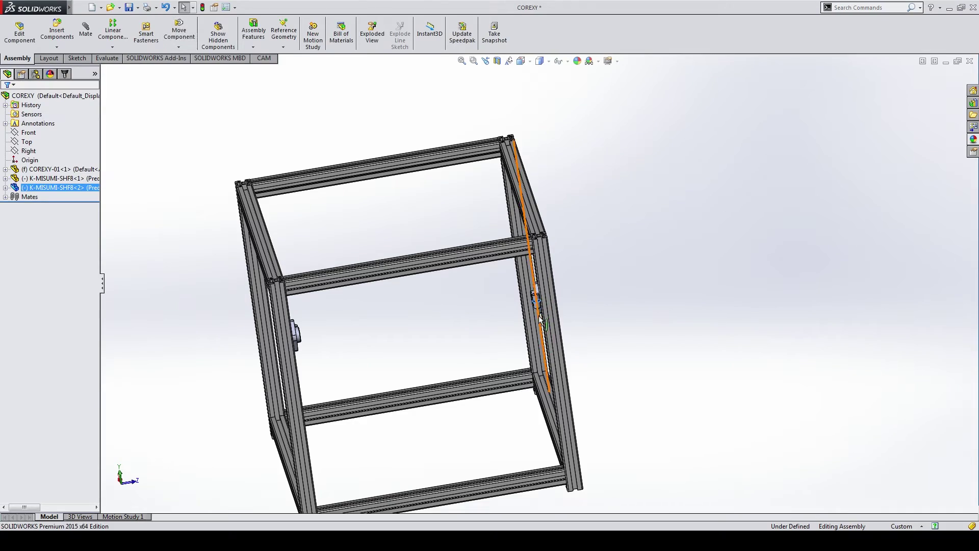
middle_drag(539, 316, 579, 295)
scroll(579, 295, down, 5)
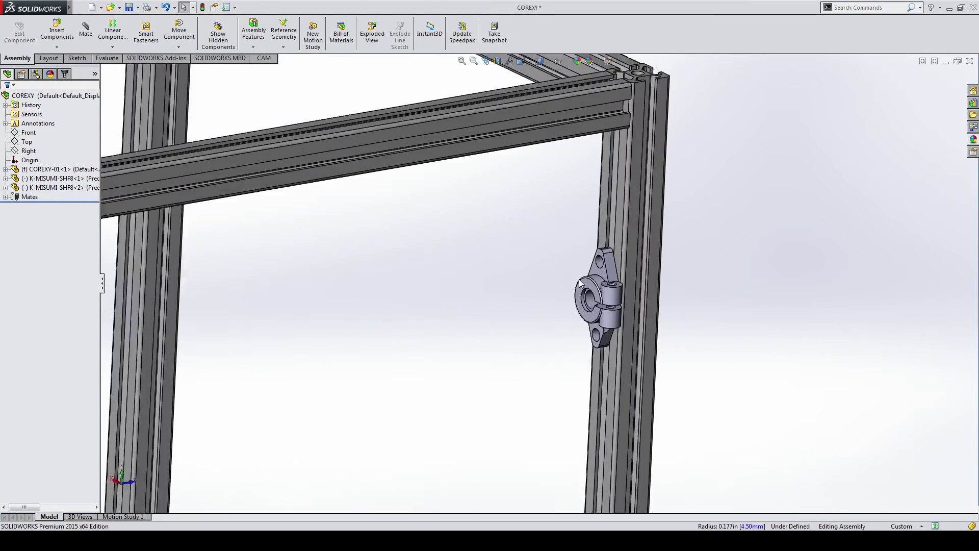
click(598, 303)
click(590, 301)
scroll(495, 367, up, 5)
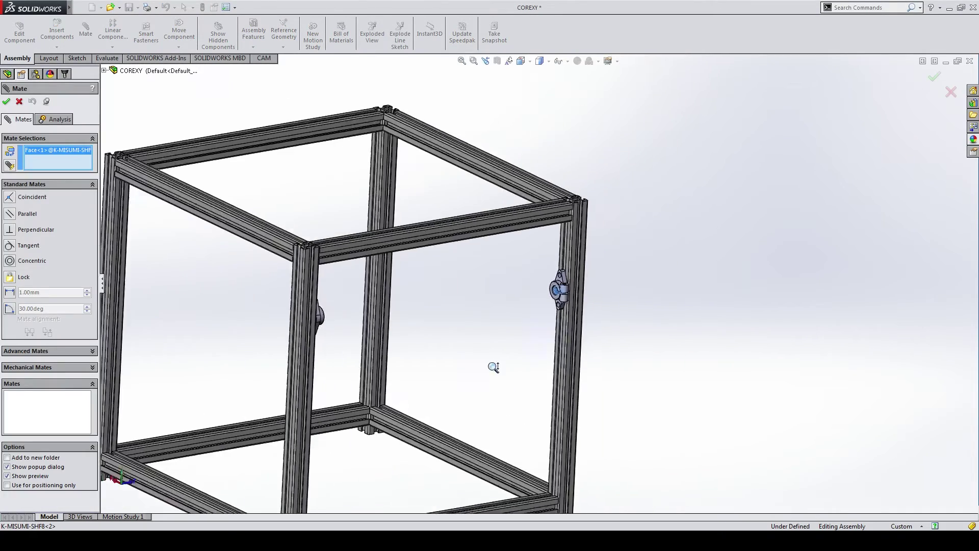
middle_drag(494, 367, 124, 312)
scroll(124, 312, down, 3)
scroll(123, 312, down, 4)
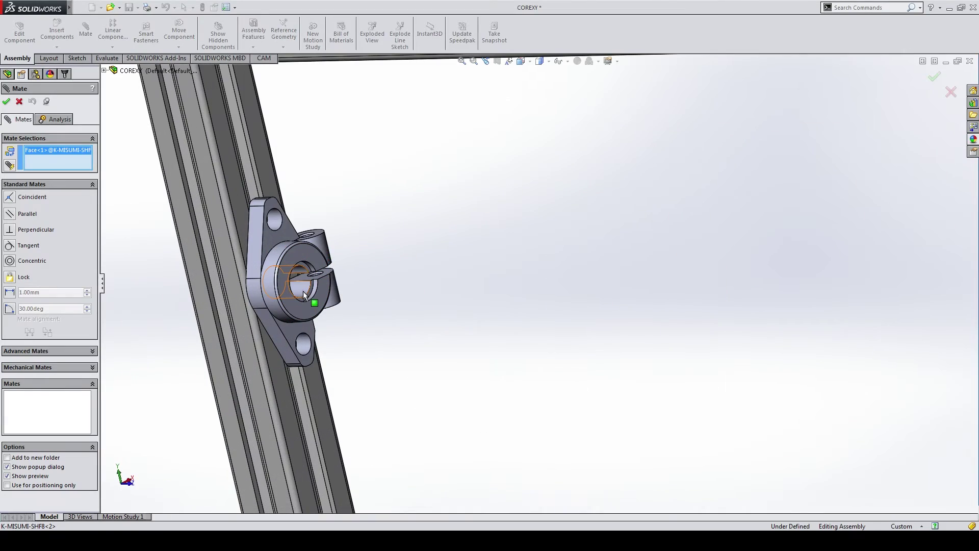
click(303, 292)
click(280, 306)
scroll(535, 339, up, 8)
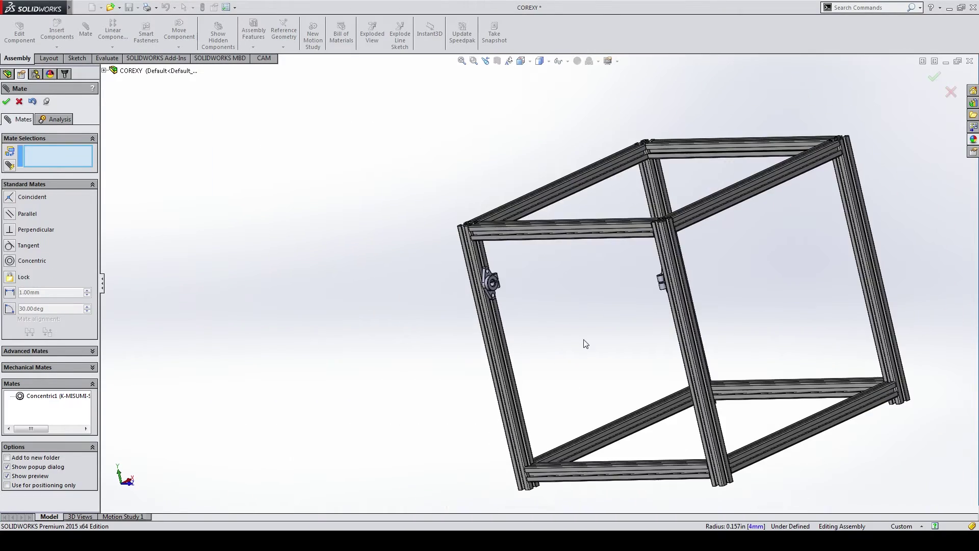
key(Return)
middle_drag(586, 344, 631, 308)
scroll(719, 299, up, 2)
scroll(719, 299, down, 5)
Step: Hide the aluminium frame so only the two brackets remain visible
click(415, 203)
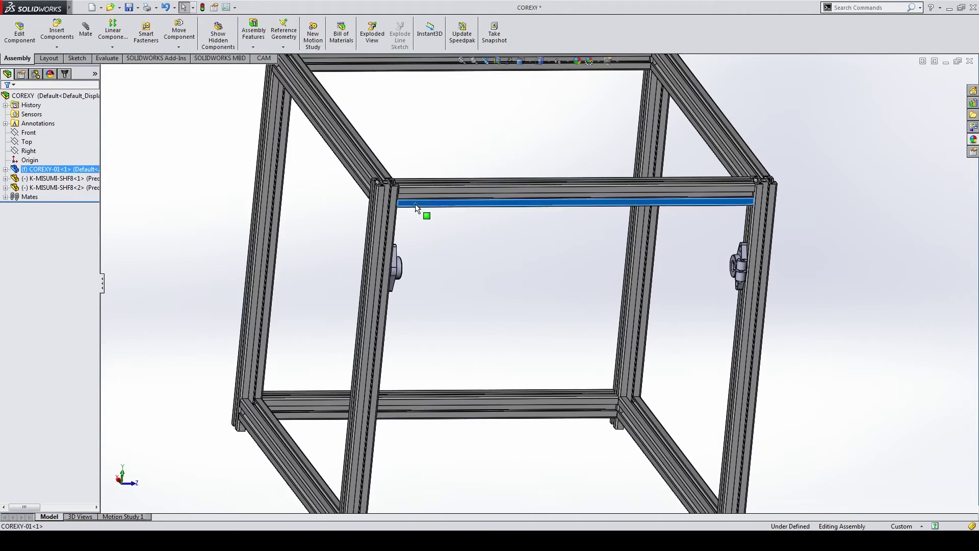
key(Tab)
middle_drag(424, 248, 497, 286)
scroll(497, 286, down, 3)
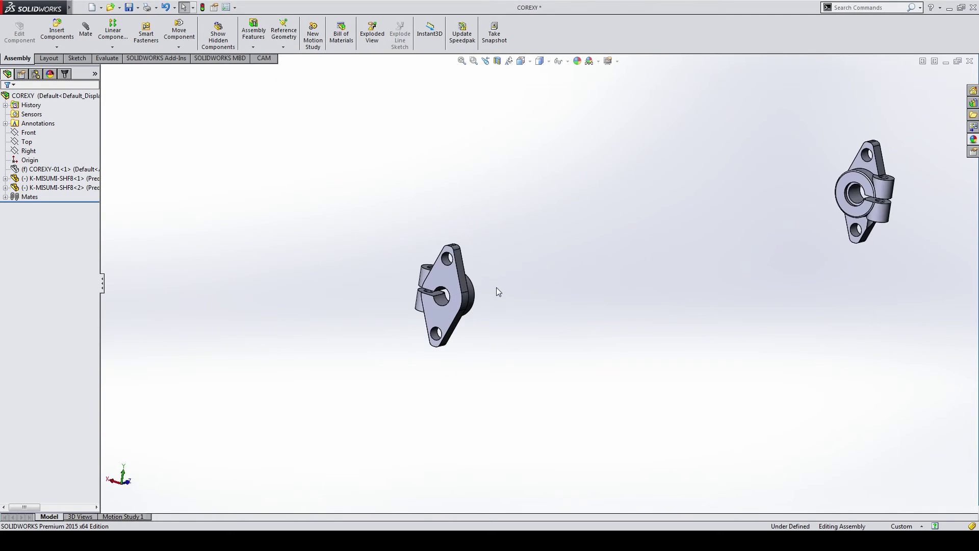
Step: Create a new in-context part on the first bracket's flange face
click(445, 284)
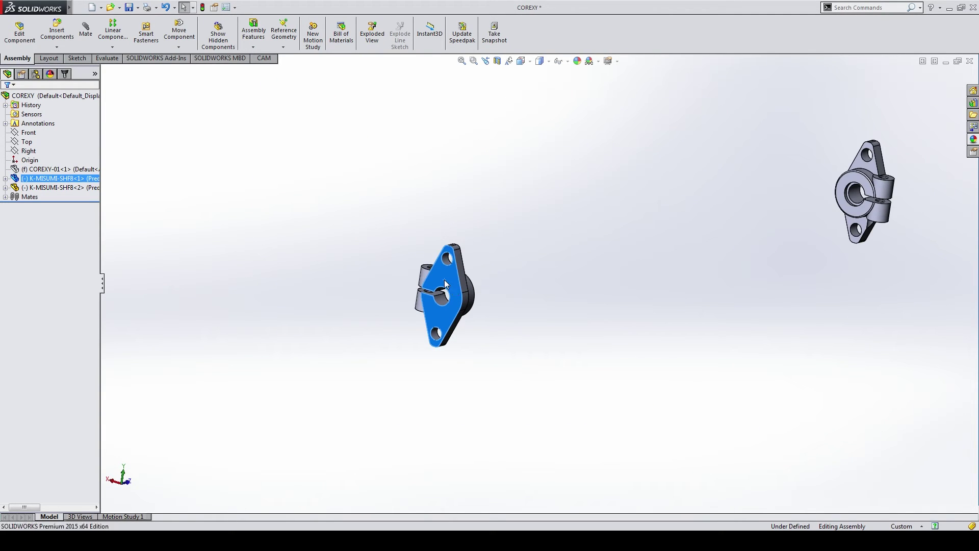
click(58, 49)
click(75, 69)
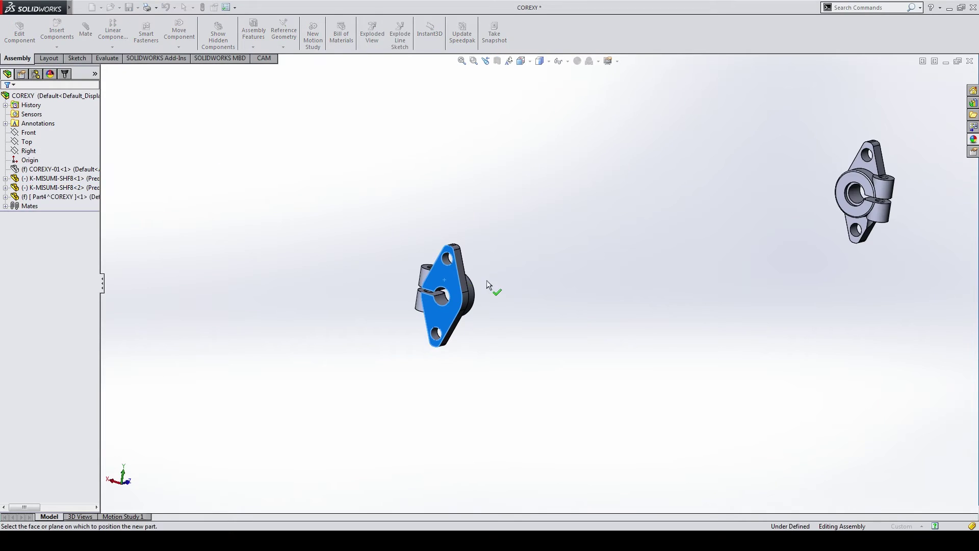
scroll(486, 280, up, 3)
click(409, 267)
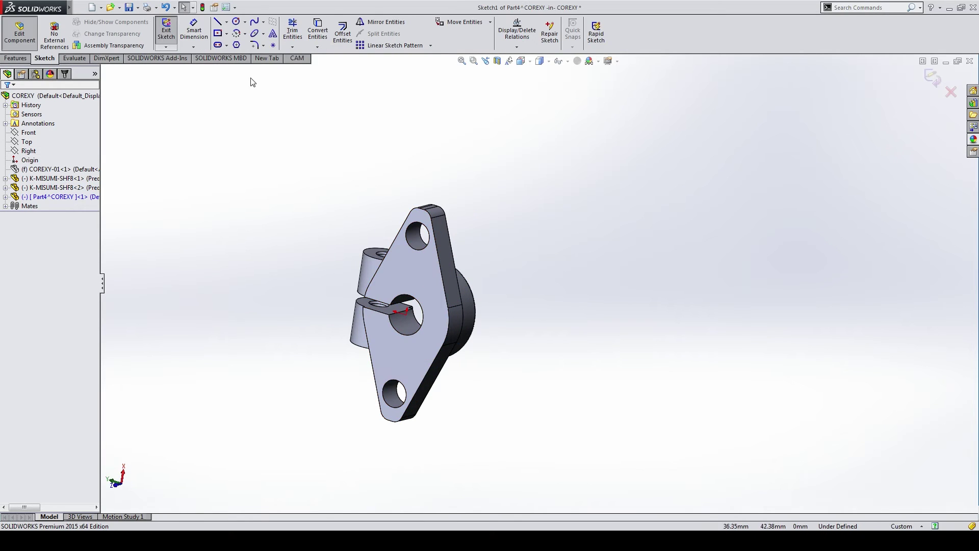
Step: Sketch a circle around the bracket bore
click(236, 22)
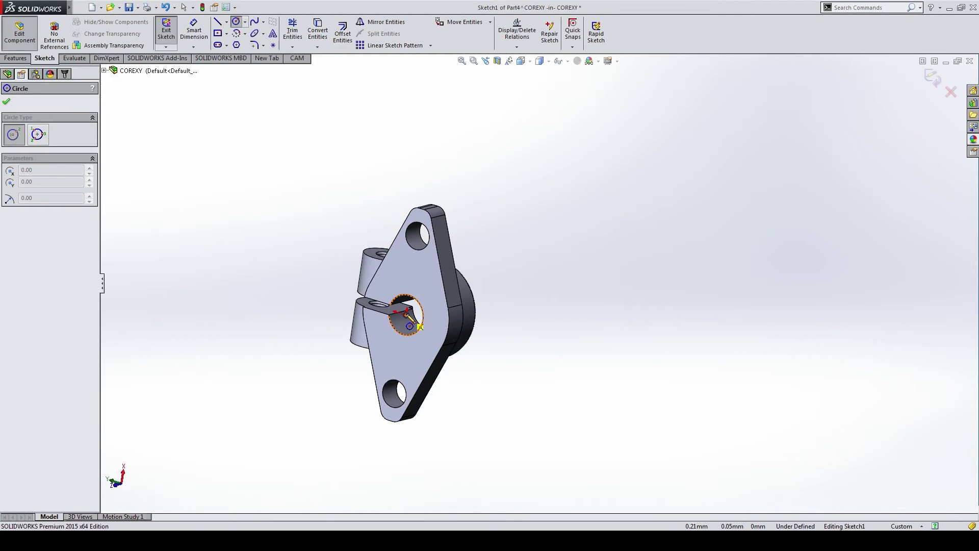
click(420, 327)
key(Escape)
scroll(515, 289, up, 3)
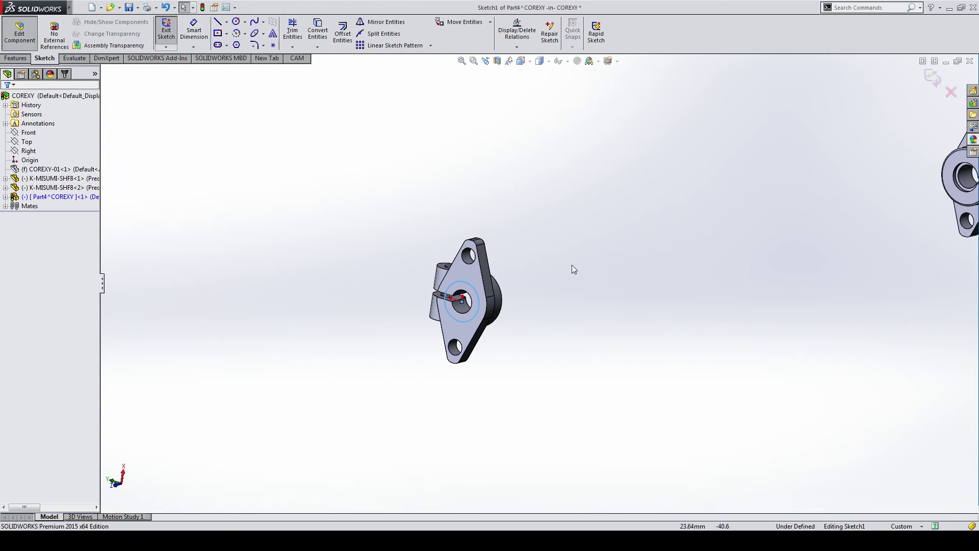
ctrl+middle_drag(572, 269, 398, 276)
Step: Dimension the circle to an 8 mm diameter, fully defining the sketch
key(s)
click(320, 165)
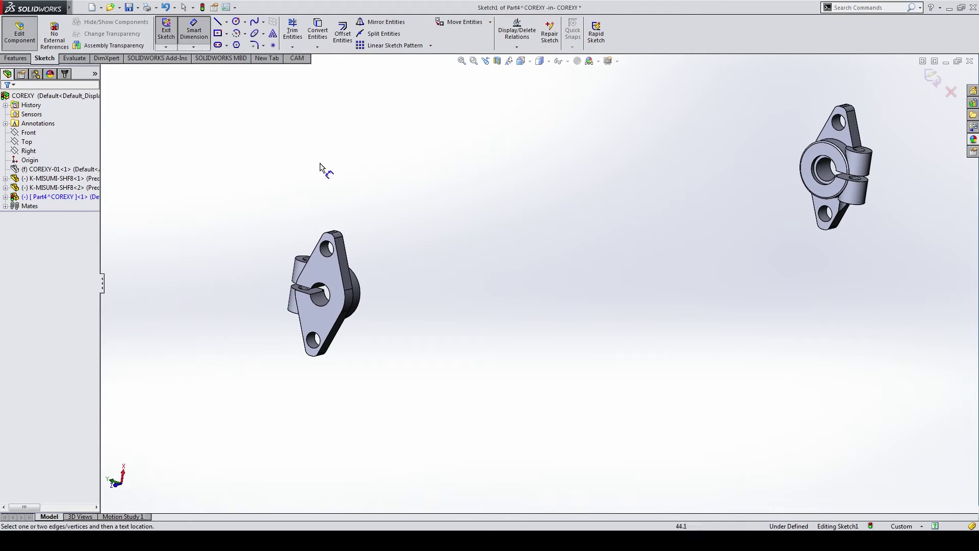
click(329, 279)
click(260, 168)
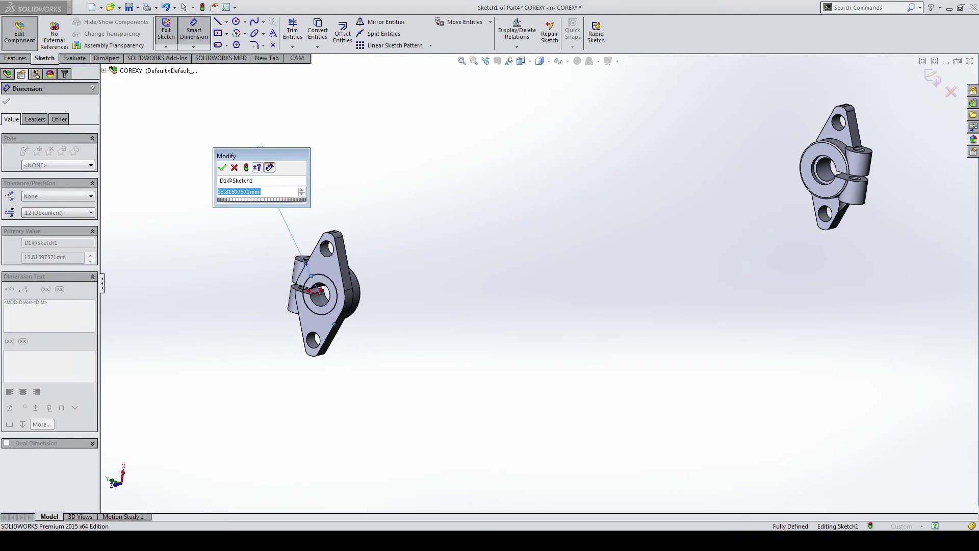
text(8MM)
key(Return)
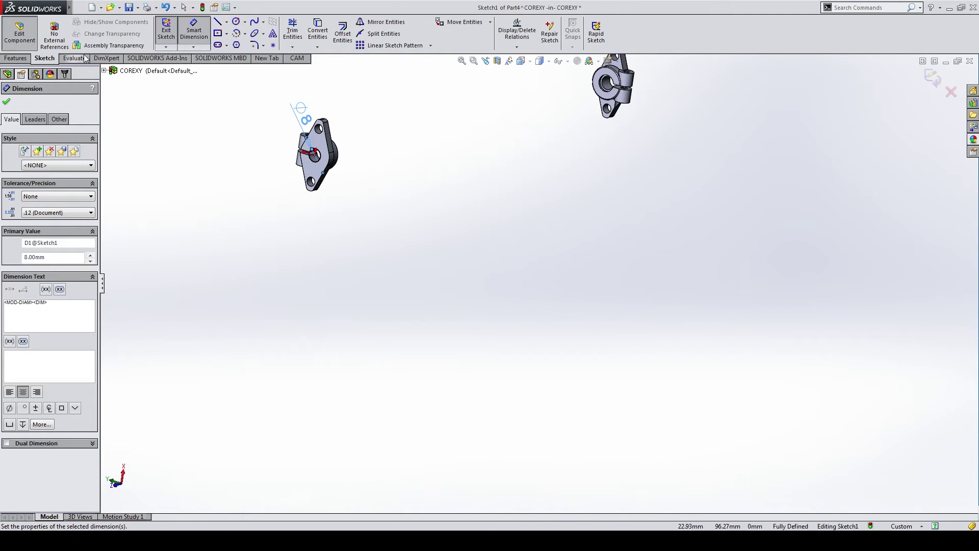
click(16, 58)
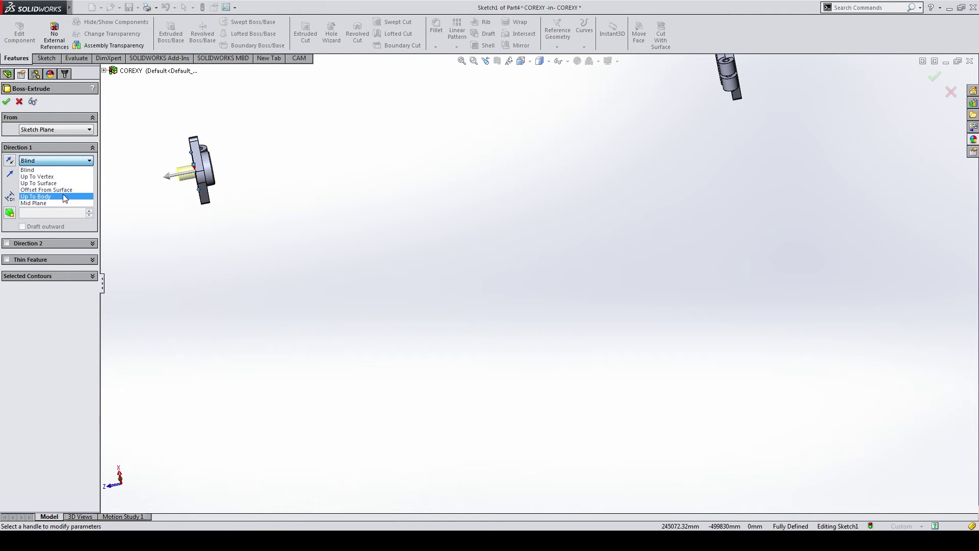
Step: Extrude the 8 mm rod Up To Surface, ending at the opposite support's face
click(59, 184)
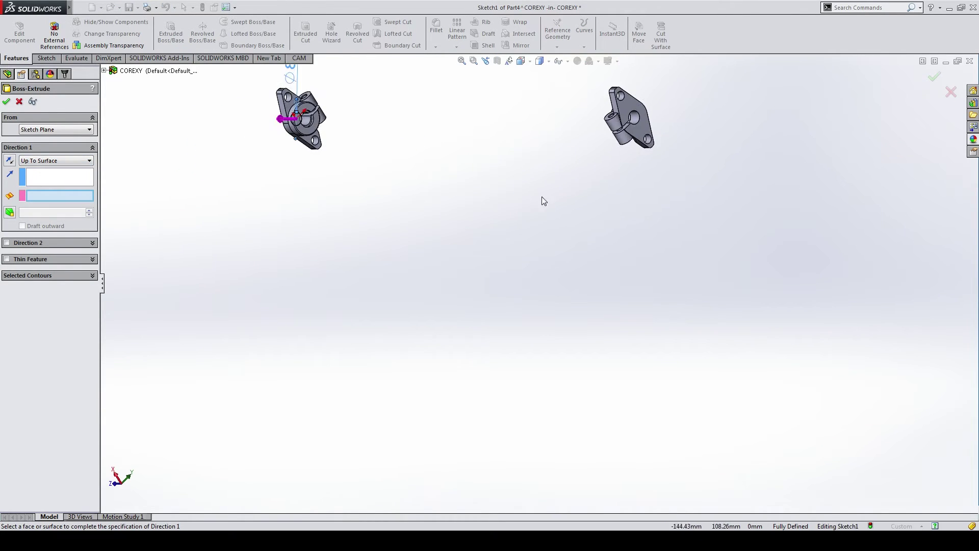
middle_drag(579, 163, 552, 128)
click(552, 128)
key(Return)
scroll(552, 129, up, 5)
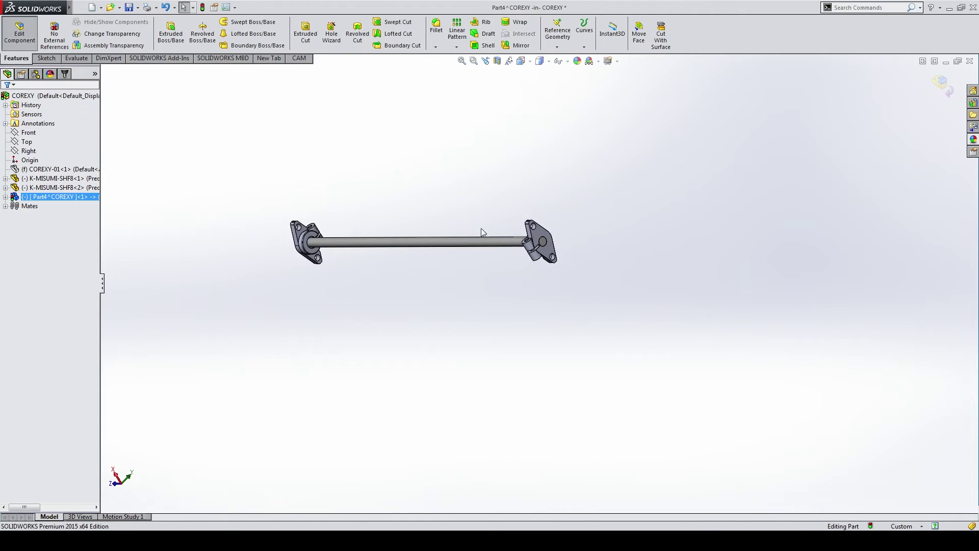
middle_drag(482, 228, 535, 160)
Step: Exit part editing and show the hidden frame components again
click(941, 81)
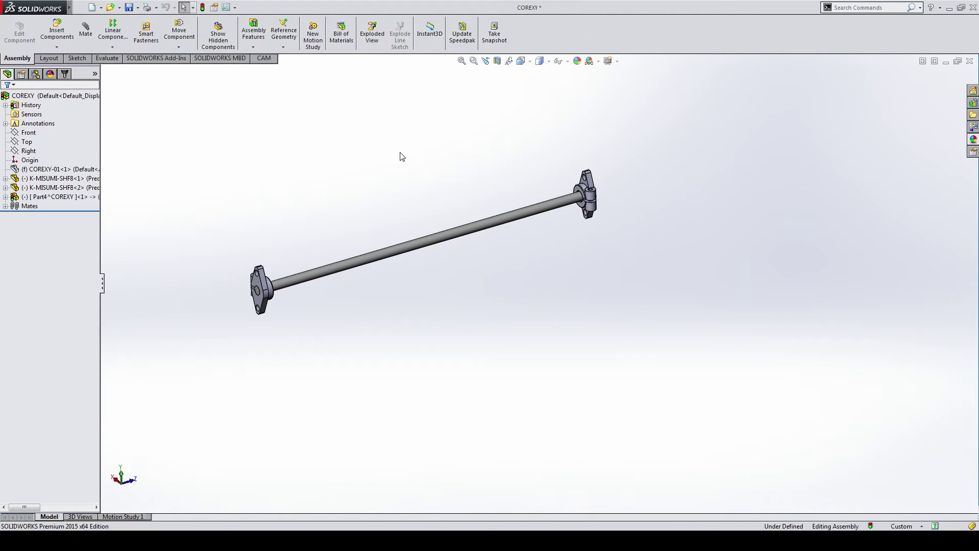
right_click(403, 155)
click(452, 261)
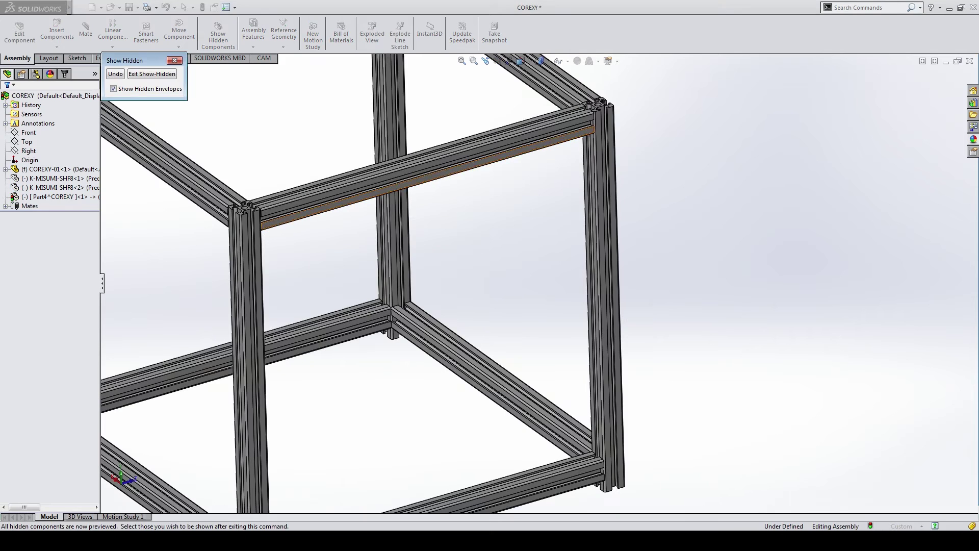
click(152, 74)
middle_drag(479, 283, 403, 243)
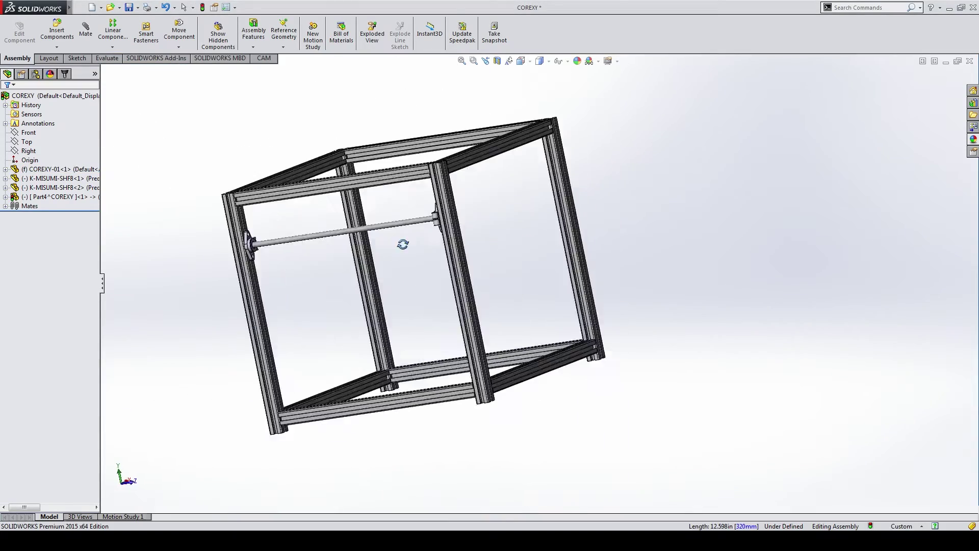
click(290, 227)
click(311, 210)
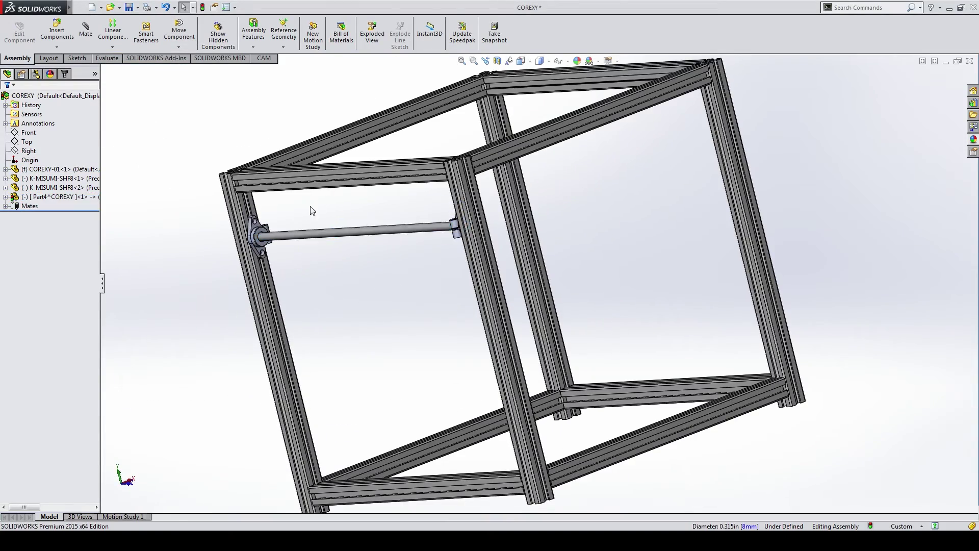
mouse_move(310, 209)
middle_down()
mouse_move(258, 234)
mouse_move(213, 173)
middle_up()
Step: Insert a K-MISUMI-HBLFSN5-SEP corner bracket and drop it near the top frame corner
click(56, 45)
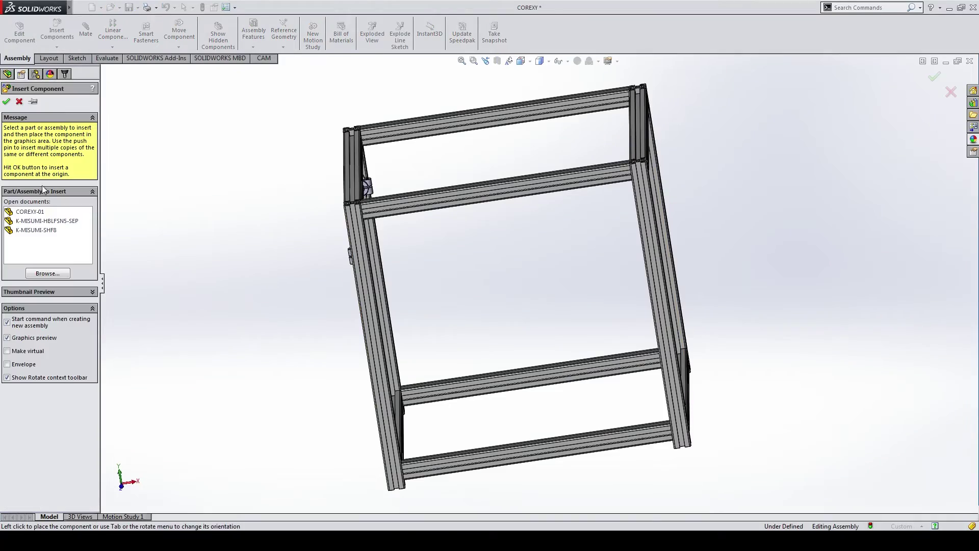
click(36, 222)
scroll(388, 97, down, 3)
scroll(388, 97, down, 1)
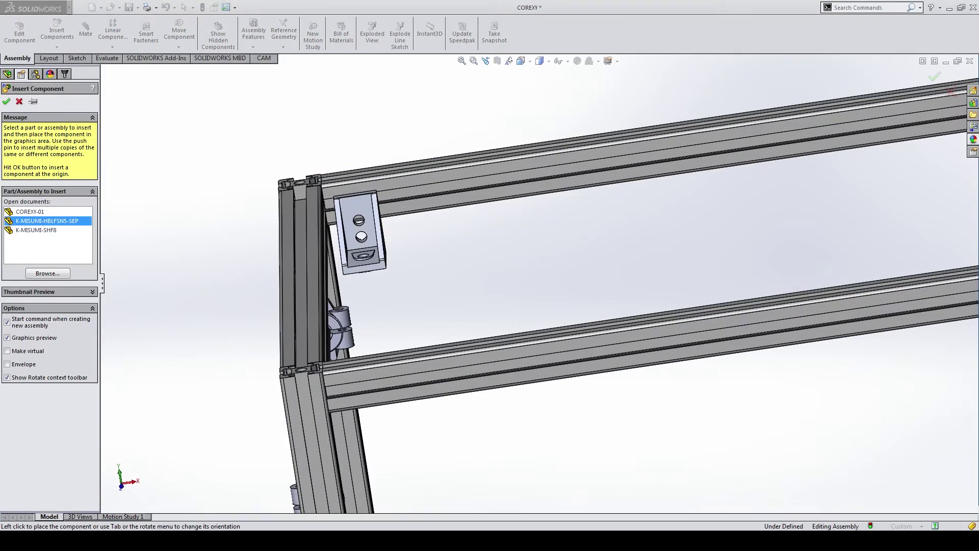
click(387, 220)
middle_drag(387, 220, 328, 207)
scroll(414, 256, down, 3)
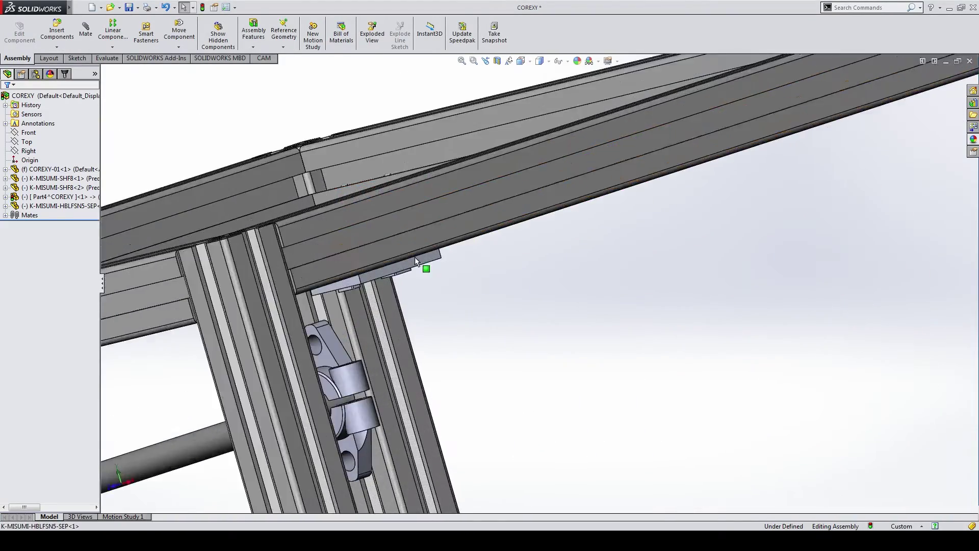
scroll(421, 246, down, 2)
scroll(420, 246, down, 2)
Step: Mate the bracket's faces coincident to the rail faces at the top corner of the upright
key(s)
click(441, 289)
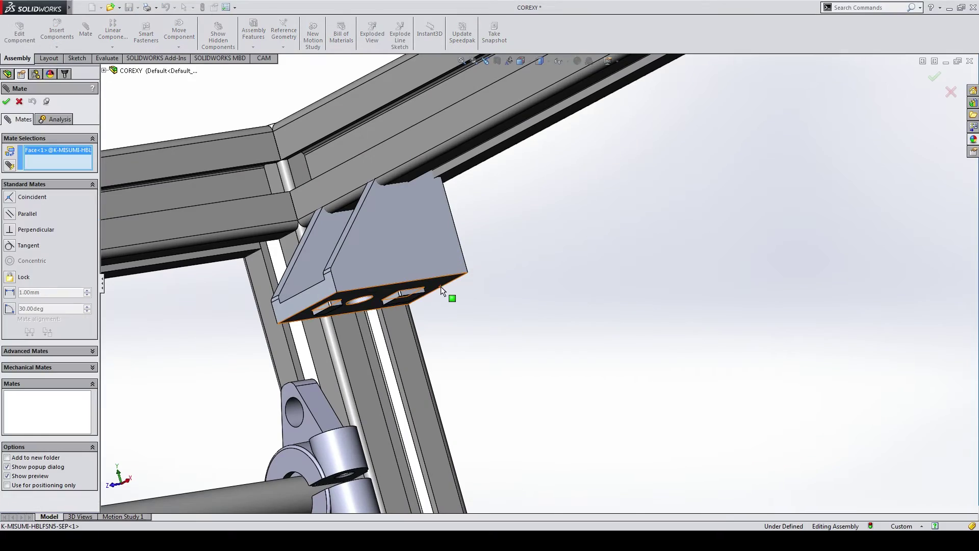
mouse_move(421, 222)
middle_down()
mouse_move(470, 139)
mouse_move(345, 299)
mouse_move(380, 346)
middle_up()
click(470, 140)
click(449, 125)
click(380, 345)
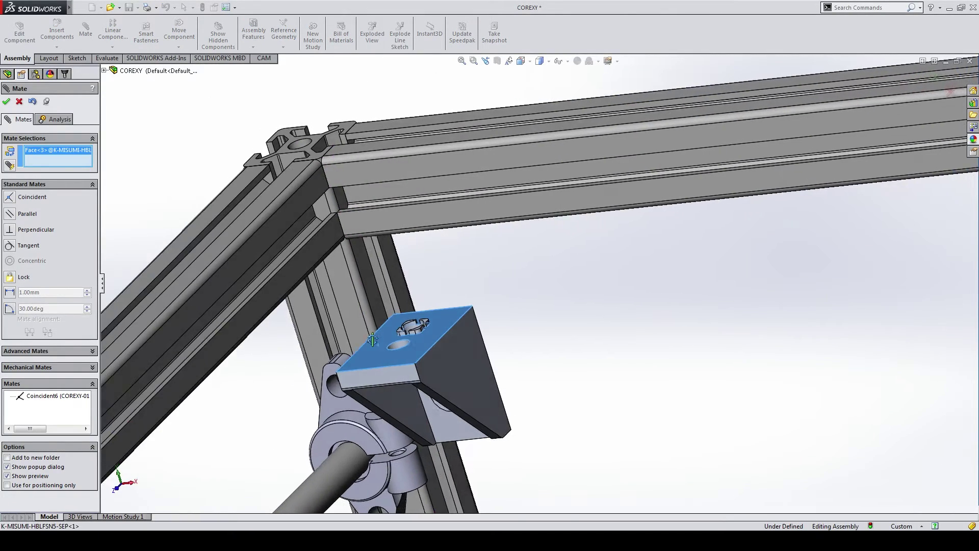
click(308, 247)
click(368, 295)
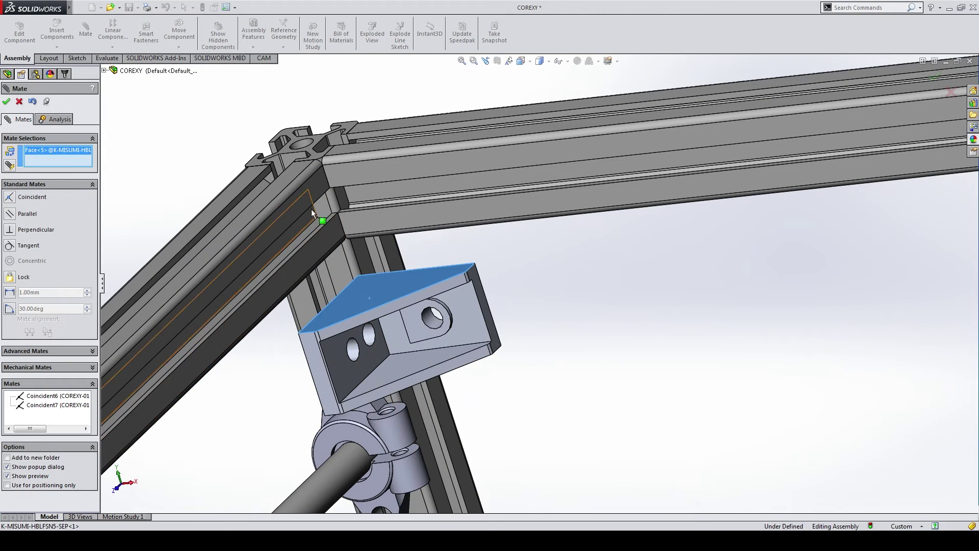
click(288, 181)
key(Escape)
Step: Copy the bracket below and mate it into the lower corner, aligned with the first bracket
ctrl+drag(353, 187, 522, 322)
key(m)
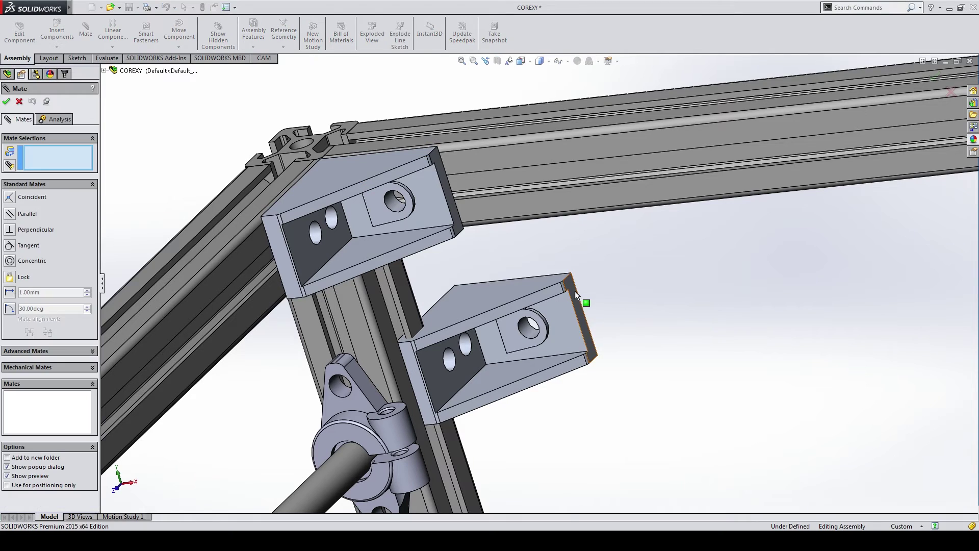
click(446, 188)
key(Return)
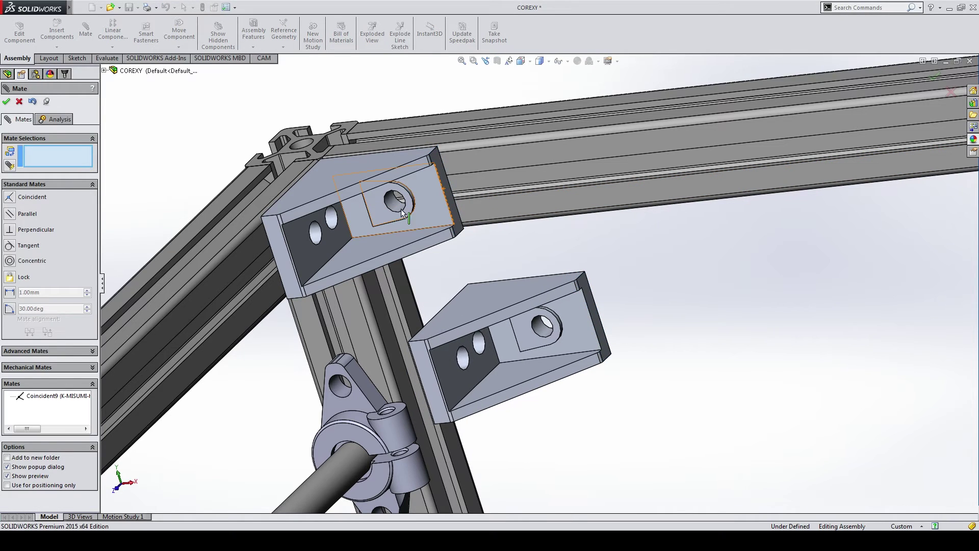
click(428, 352)
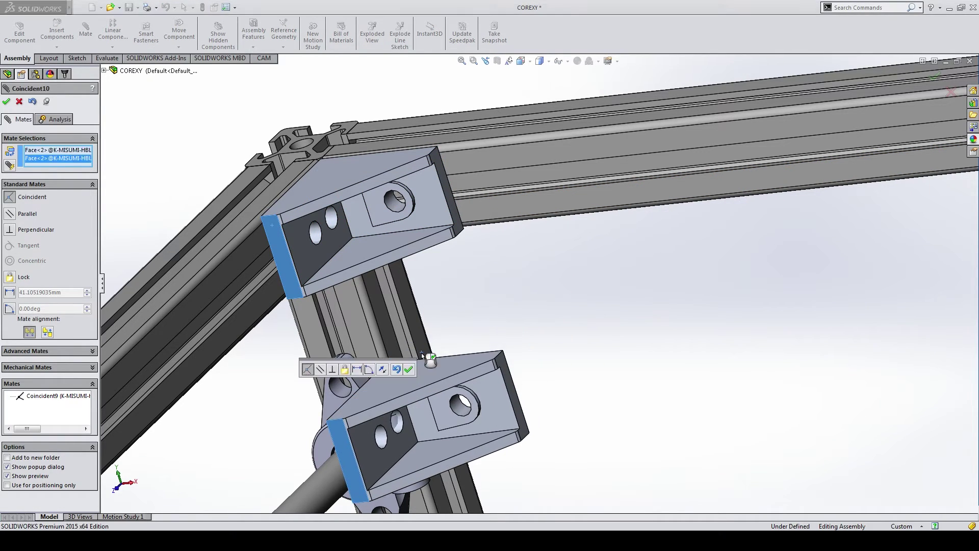
key(Return)
click(411, 372)
scroll(506, 390, up, 5)
middle_drag(506, 390, 536, 434)
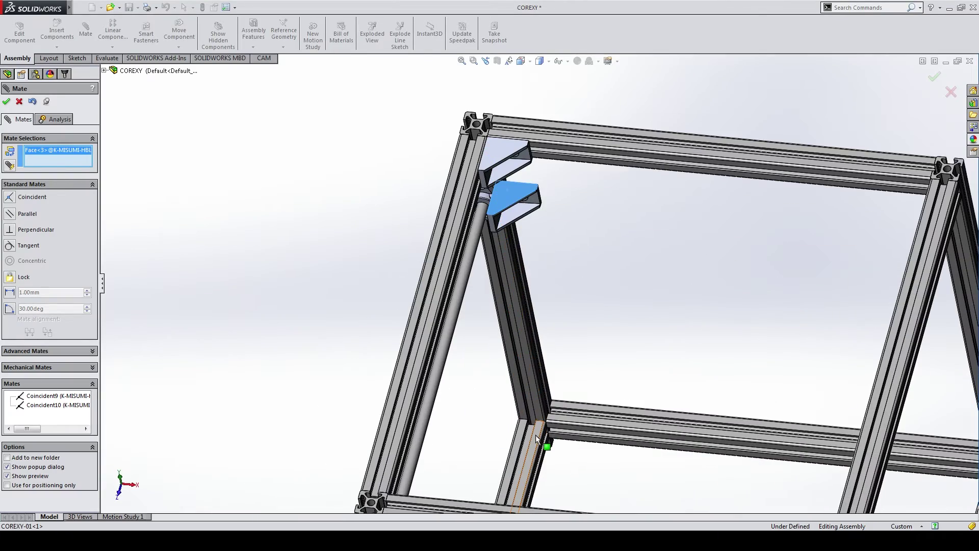
click(532, 440)
key(Return)
key(Return)
Step: Copy a bracket to the top corner and align it coincident with the mounted bracket's face
middle_drag(553, 334, 525, 227)
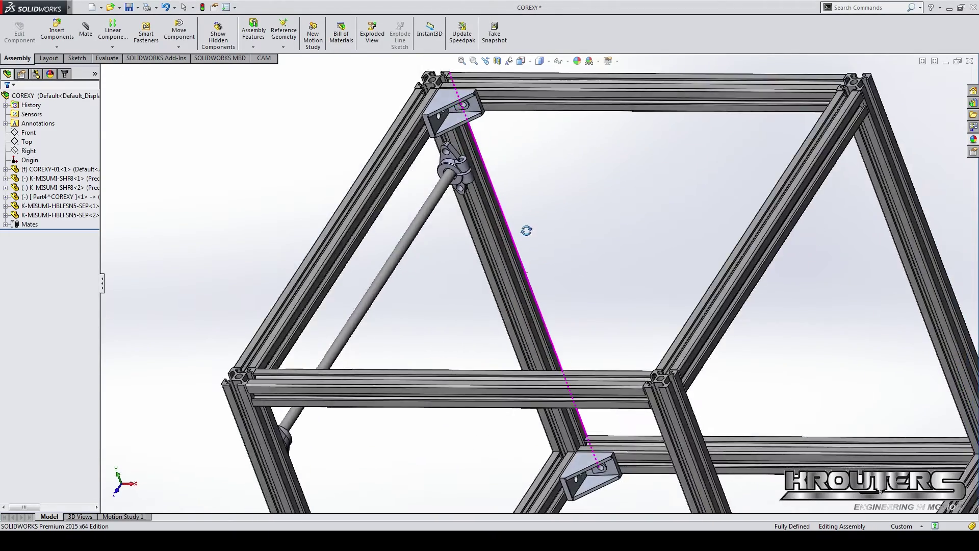
scroll(536, 249, down, 3)
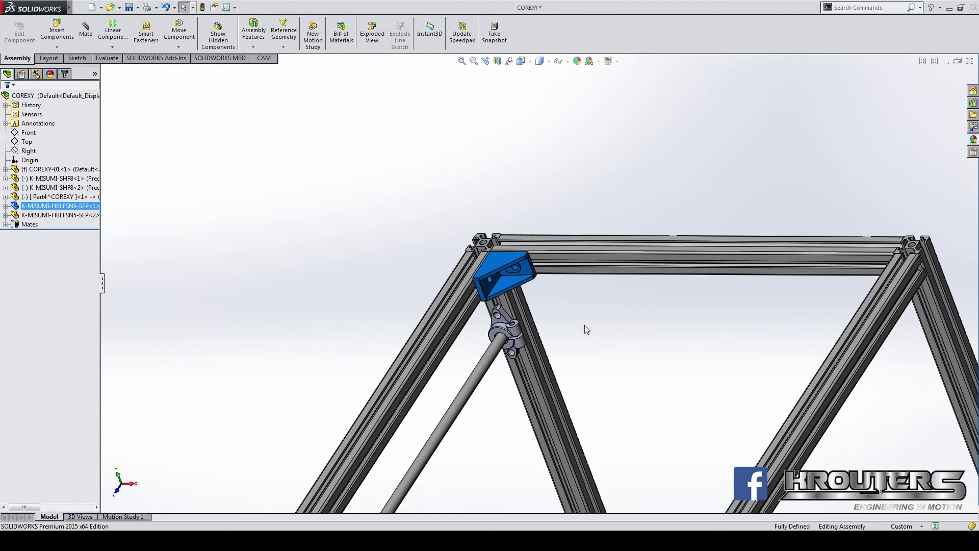
ctrl+drag(527, 272, 586, 306)
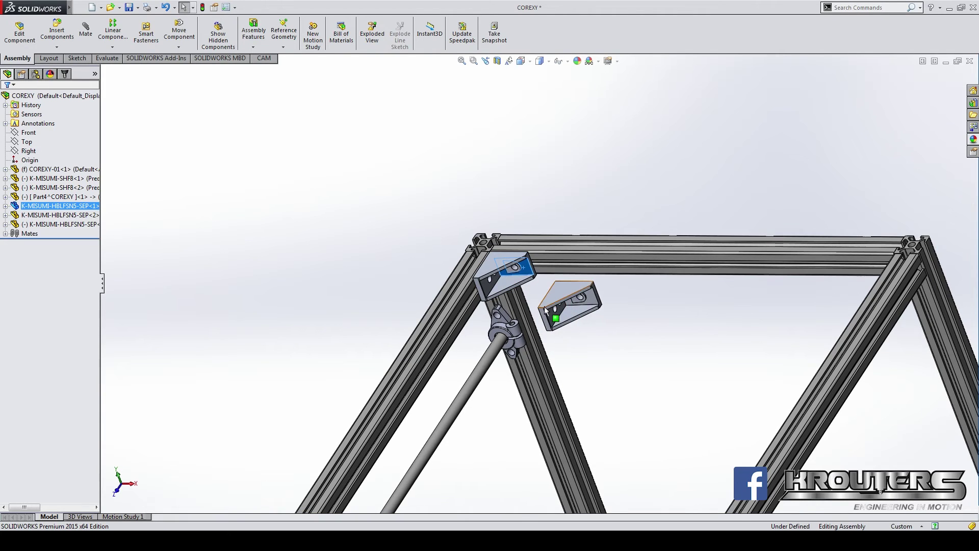
scroll(589, 308, down, 4)
click(589, 308)
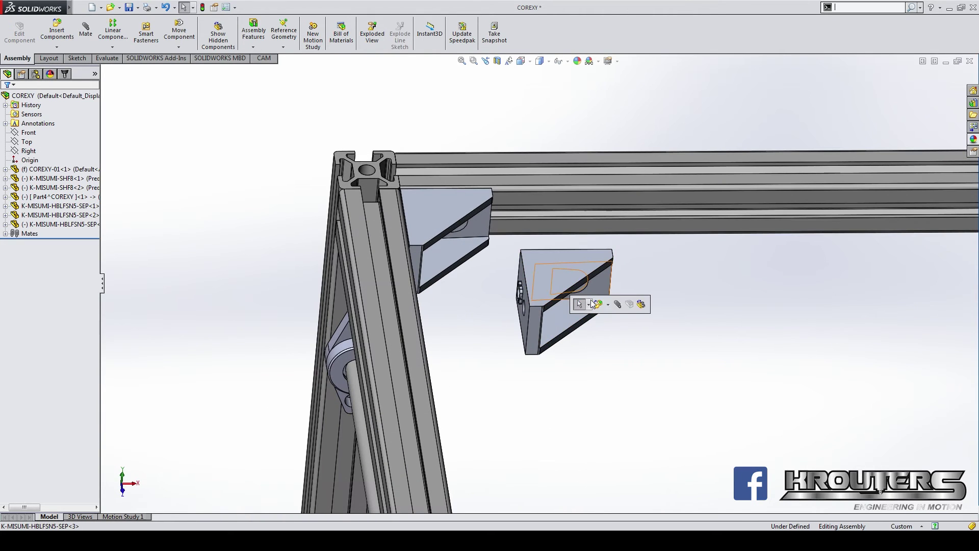
click(619, 301)
scroll(522, 279, up, 3)
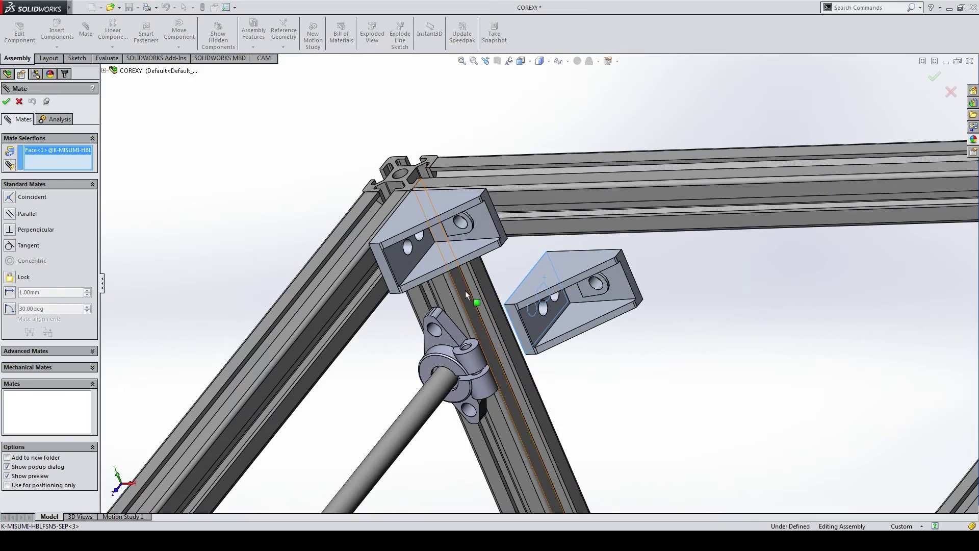
click(465, 289)
key(Return)
Step: Seat the third bracket with coincident mates against the top rail faces, then check its placement
mouse_move(470, 289)
middle_down()
mouse_move(500, 269)
mouse_move(465, 218)
middle_up()
click(499, 269)
click(466, 214)
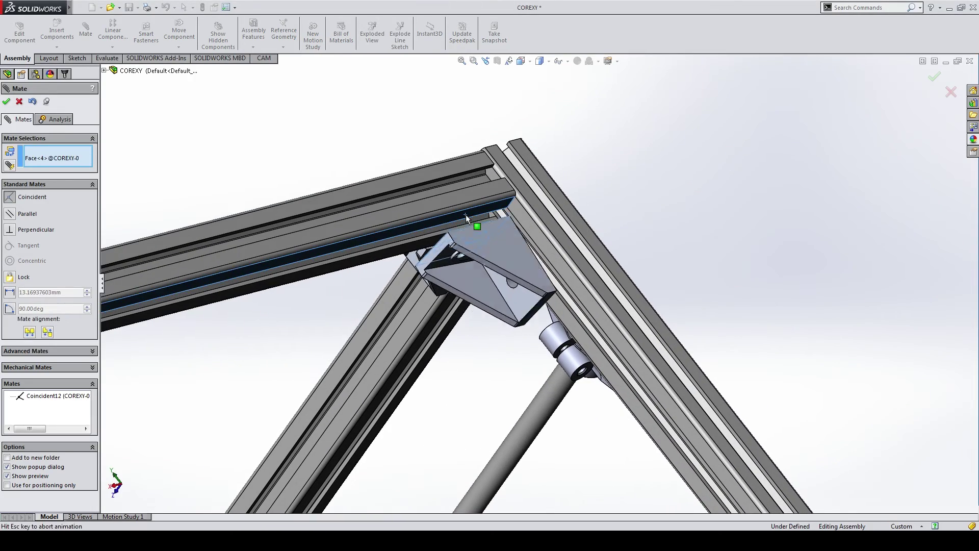
key(Return)
click(498, 231)
click(486, 194)
key(Return)
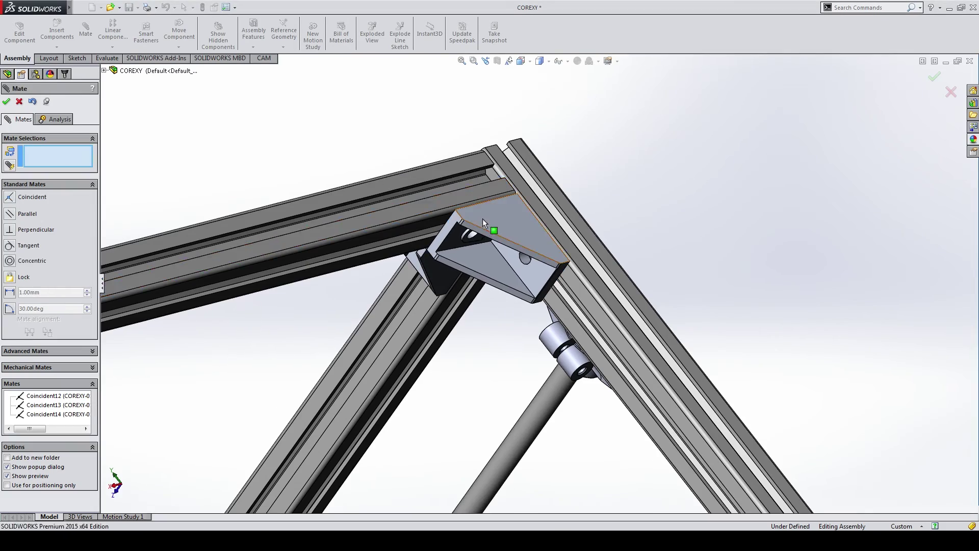
middle_drag(482, 218, 599, 195)
key(Return)
click(455, 287)
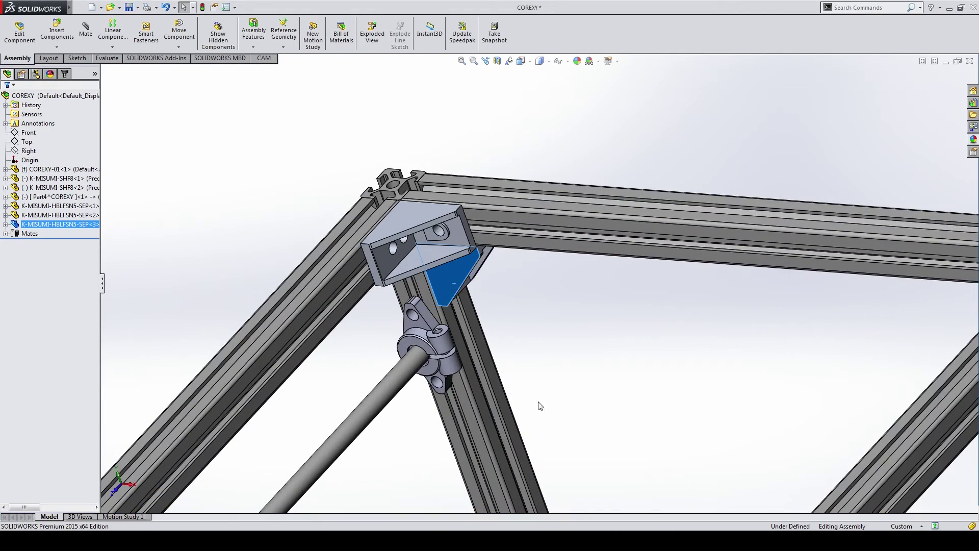
scroll(558, 421, up, 2)
scroll(557, 421, up, 3)
scroll(553, 403, down, 3)
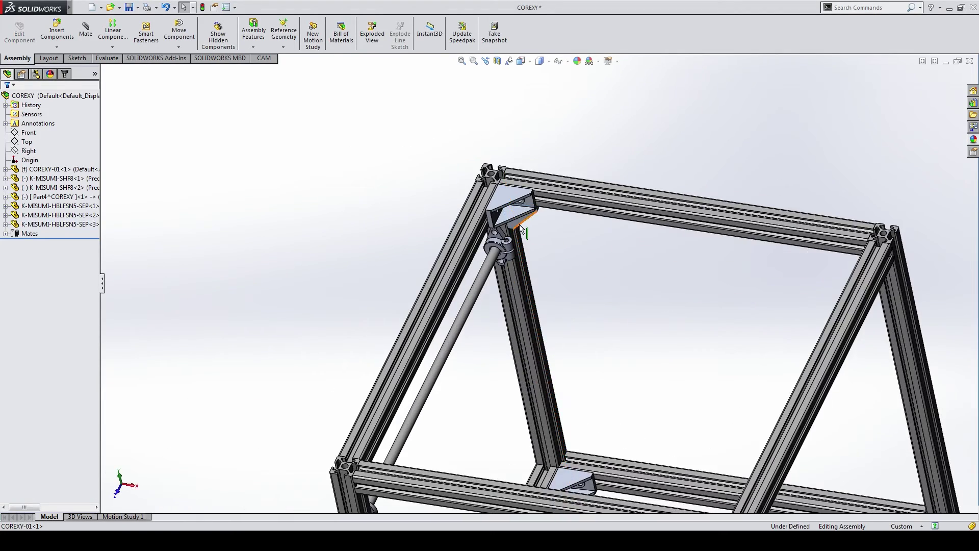
Step: Copy the corner bracket and place it near the vertical-to-lower rail joint
drag(517, 223, 549, 257)
ctrl+drag(597, 430, 595, 430)
scroll(587, 433, down, 3)
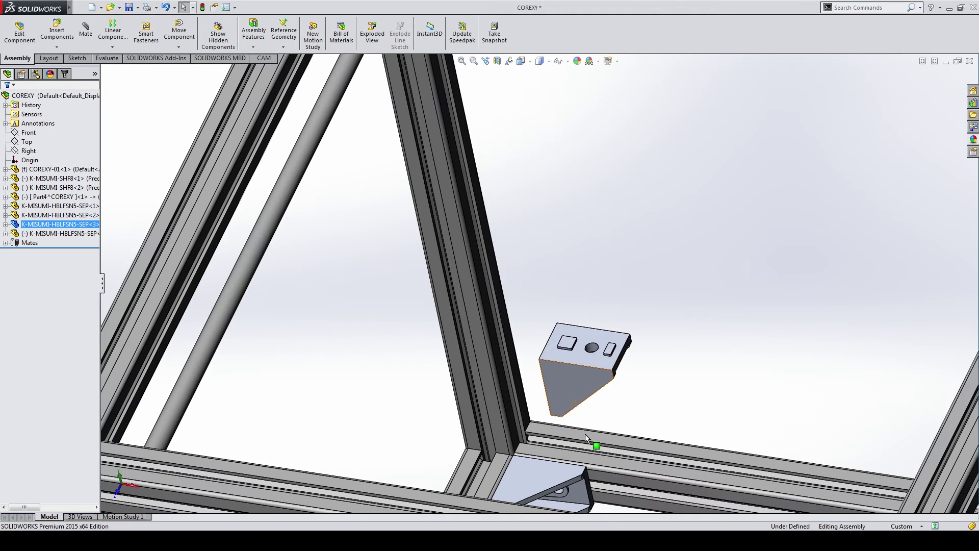
click(630, 365)
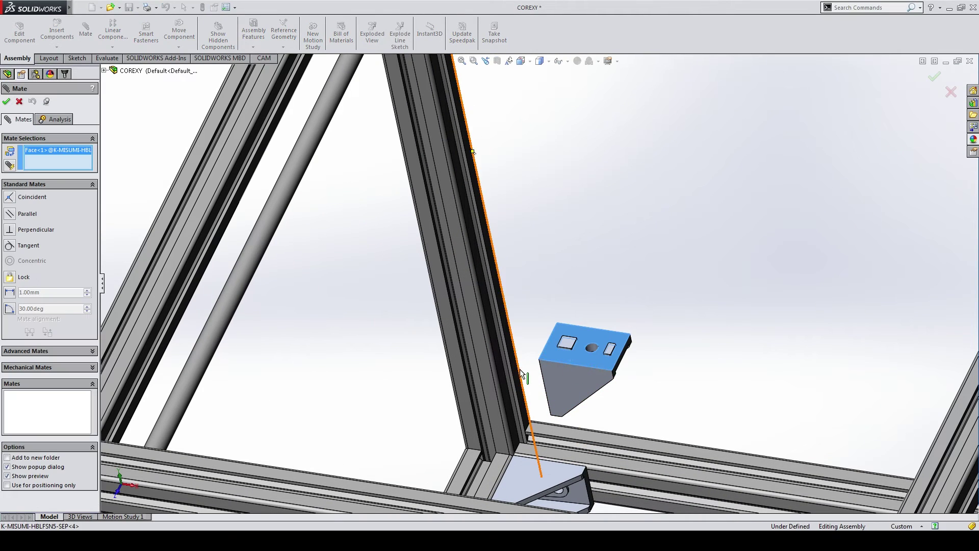
click(504, 382)
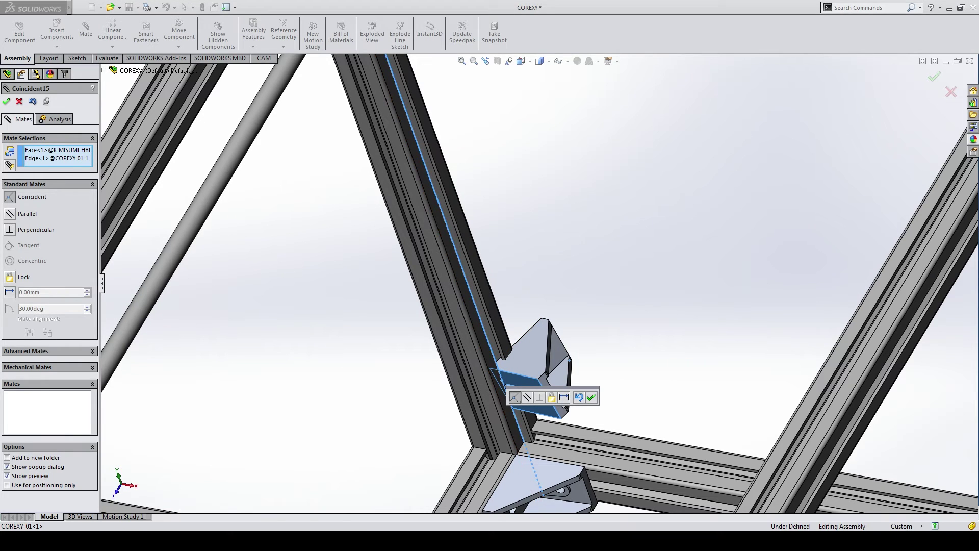
key(Escape)
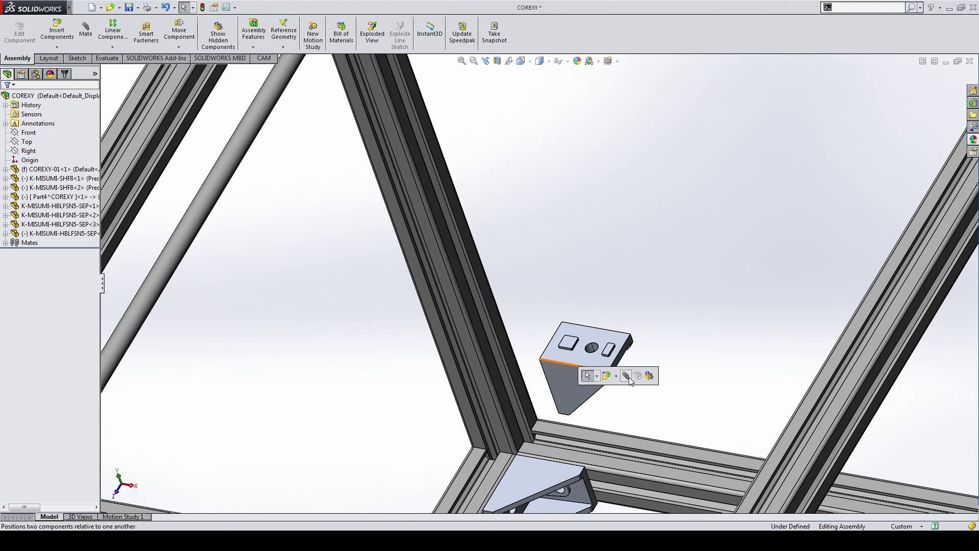
Step: Mate the copied bracket flush to the vertical and lower rail faces with three coincident mates
click(630, 378)
click(501, 379)
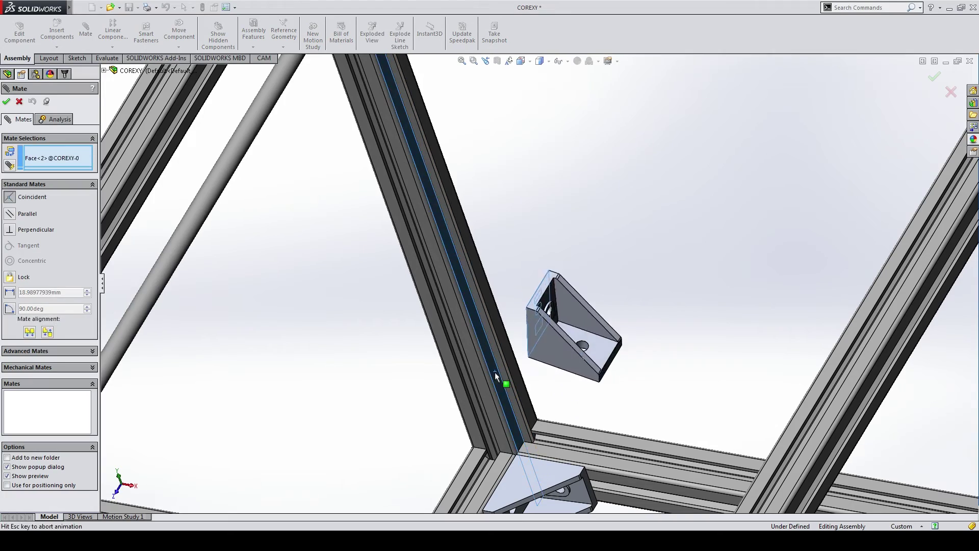
key(Return)
click(537, 353)
click(484, 387)
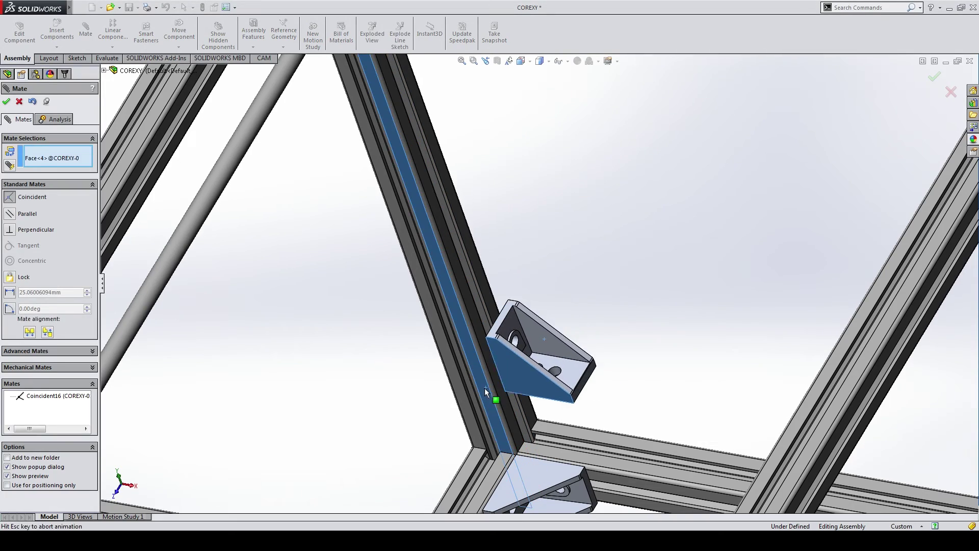
click(567, 386)
mouse_move(567, 386)
middle_down()
mouse_move(475, 348)
mouse_move(607, 391)
mouse_move(625, 444)
middle_up()
click(608, 390)
click(626, 445)
key(Return)
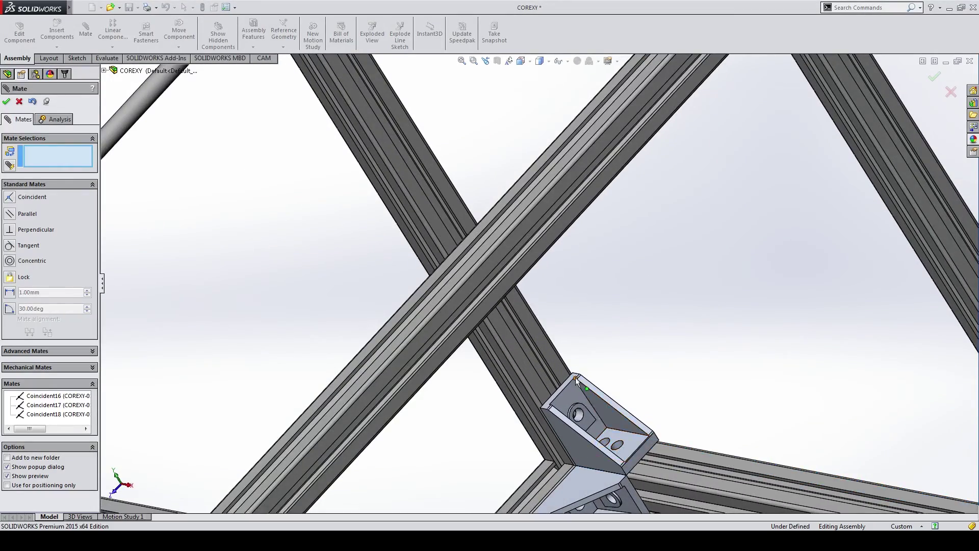
key(Return)
scroll(491, 246, down, 8)
mouse_move(491, 246)
middle_down()
mouse_move(579, 300)
mouse_move(533, 245)
mouse_move(494, 280)
mouse_move(474, 256)
middle_up()
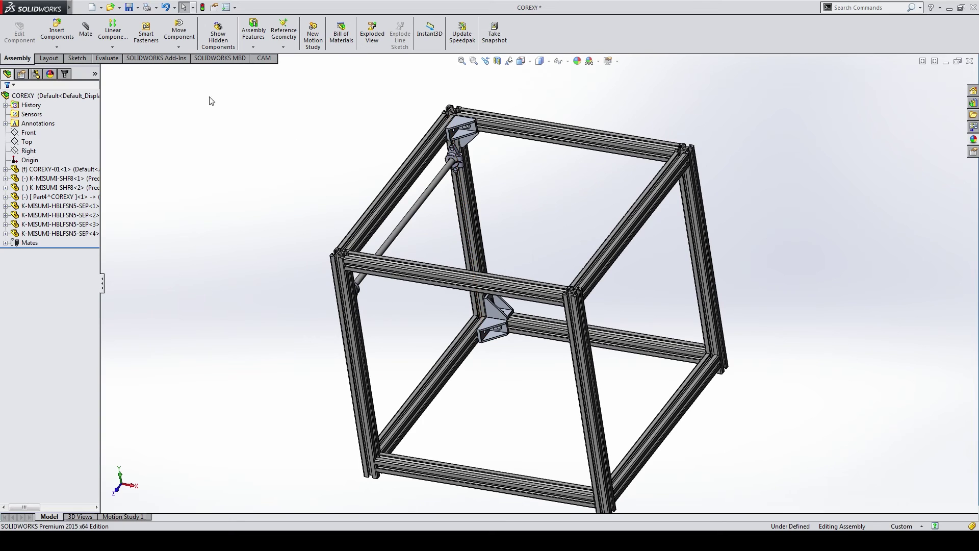
Step: Mirror the four HBLFSN5-SEP corner brackets about the Front plane as MirrorComponent1
click(109, 48)
click(137, 120)
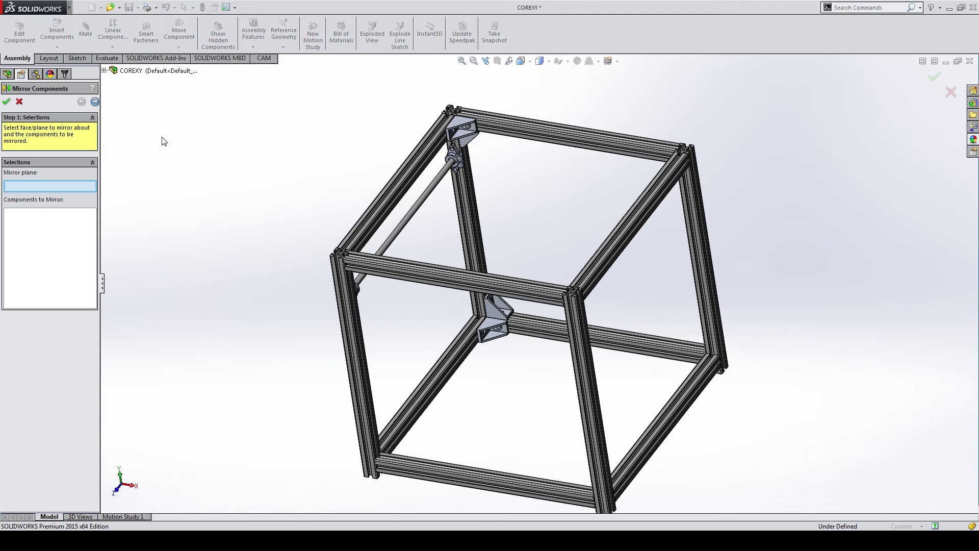
middle_drag(374, 221, 155, 175)
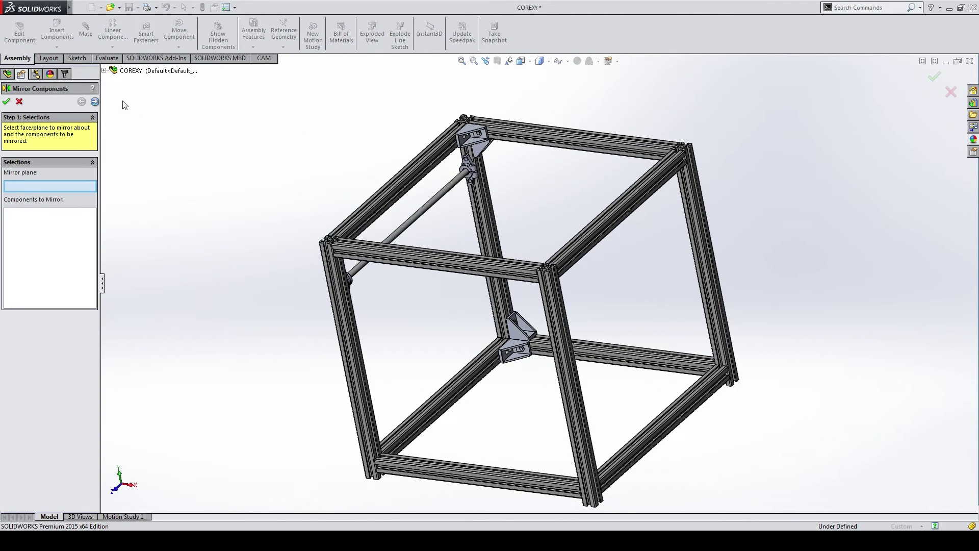
click(104, 70)
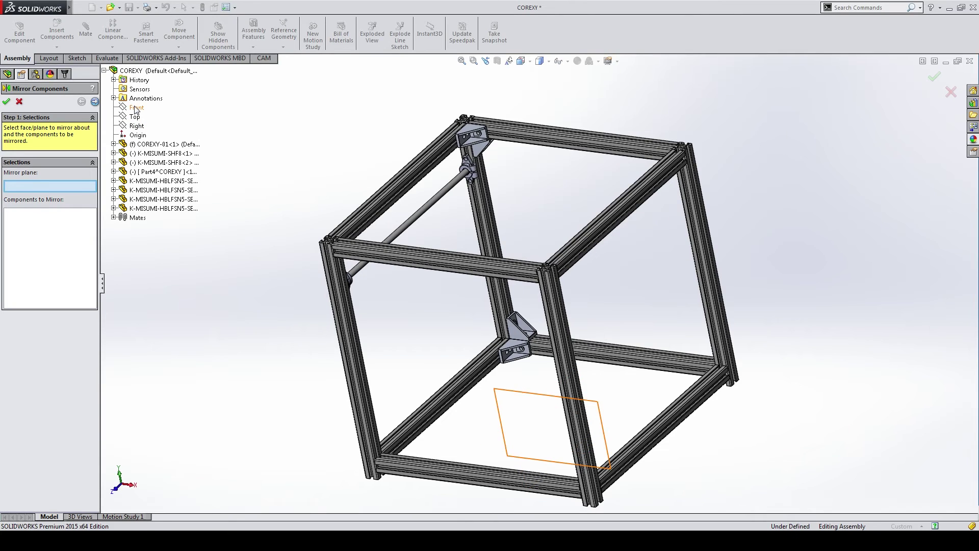
click(136, 108)
scroll(398, 153, down, 3)
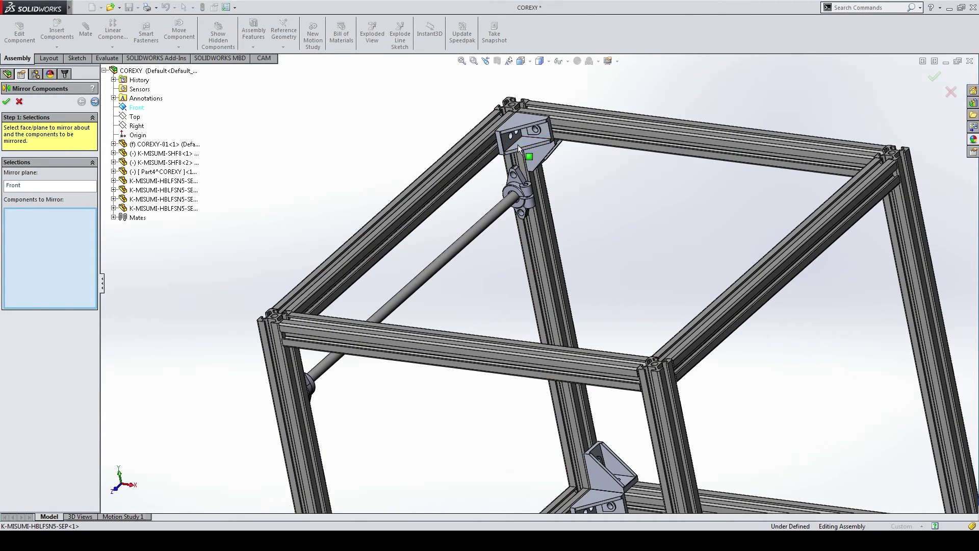
click(519, 148)
scroll(561, 367, up, 2)
scroll(568, 383, down, 2)
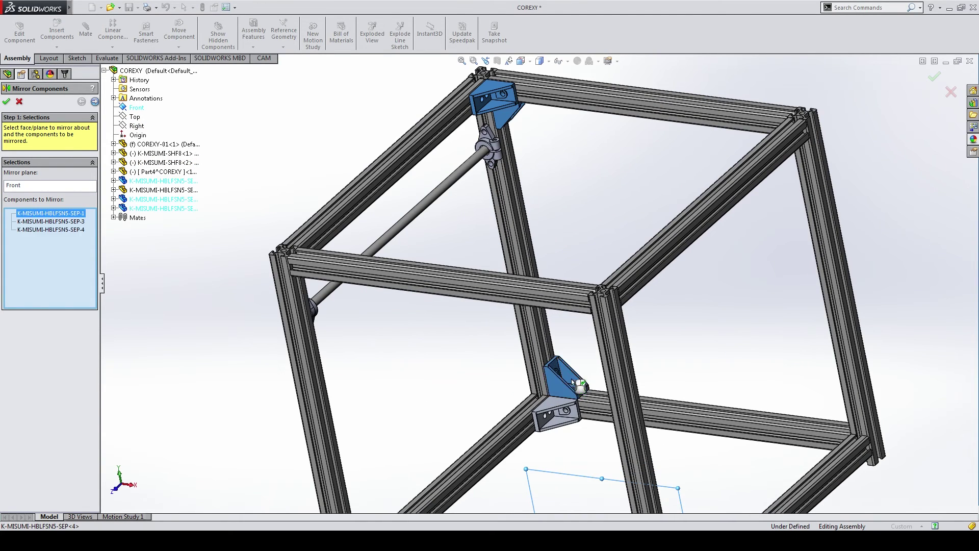
click(553, 407)
scroll(553, 405, up, 2)
scroll(544, 326, down, 2)
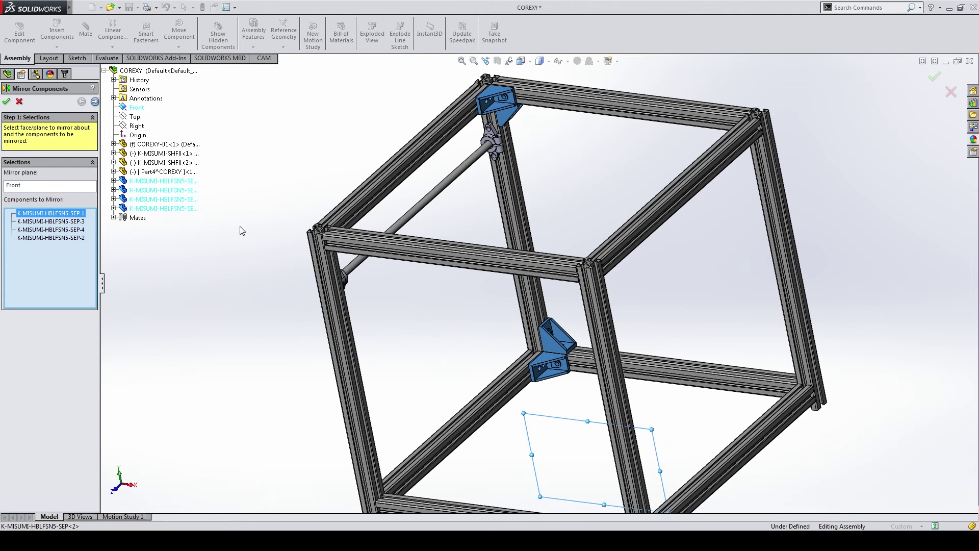
click(6, 102)
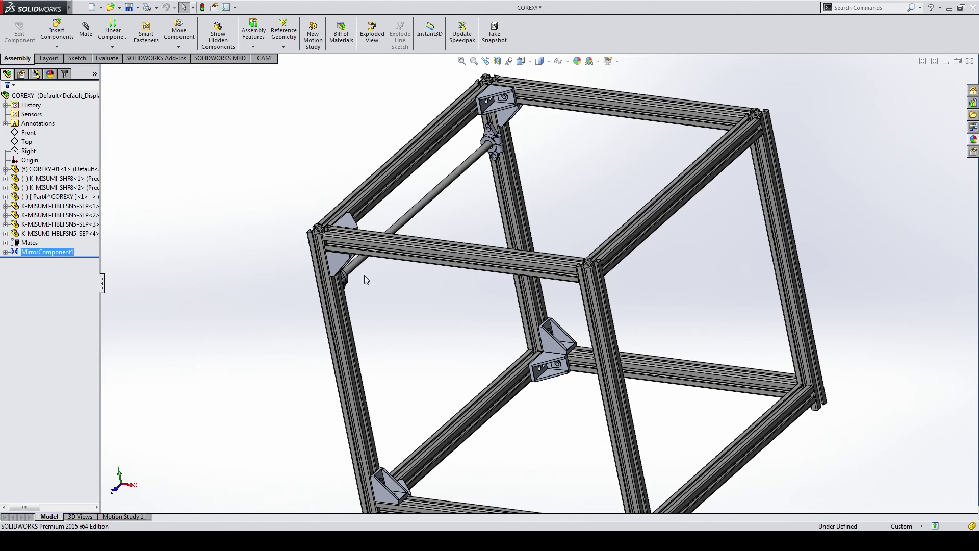
Step: Mirror the corner brackets, Part4 guide rod and SHF8 shaft support about the Right plane
click(112, 47)
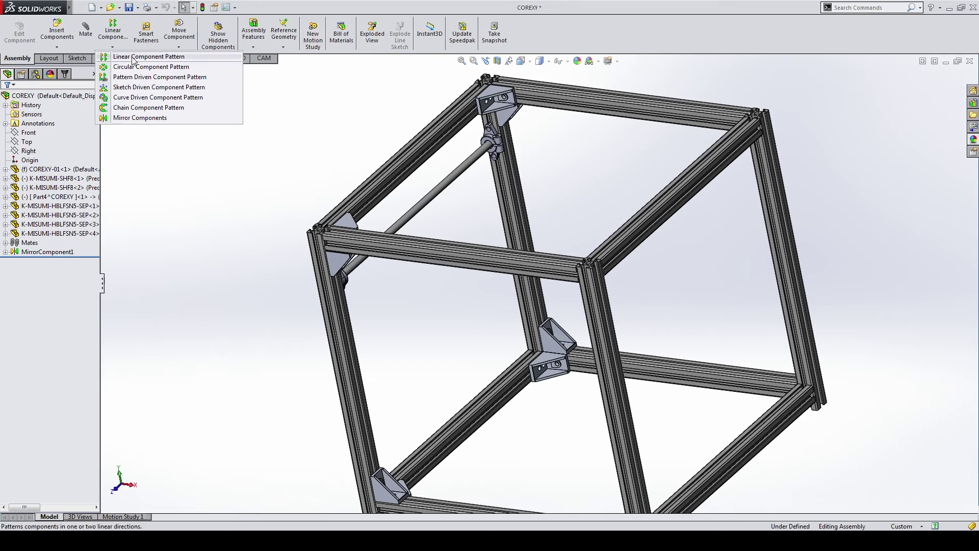
click(143, 121)
click(136, 126)
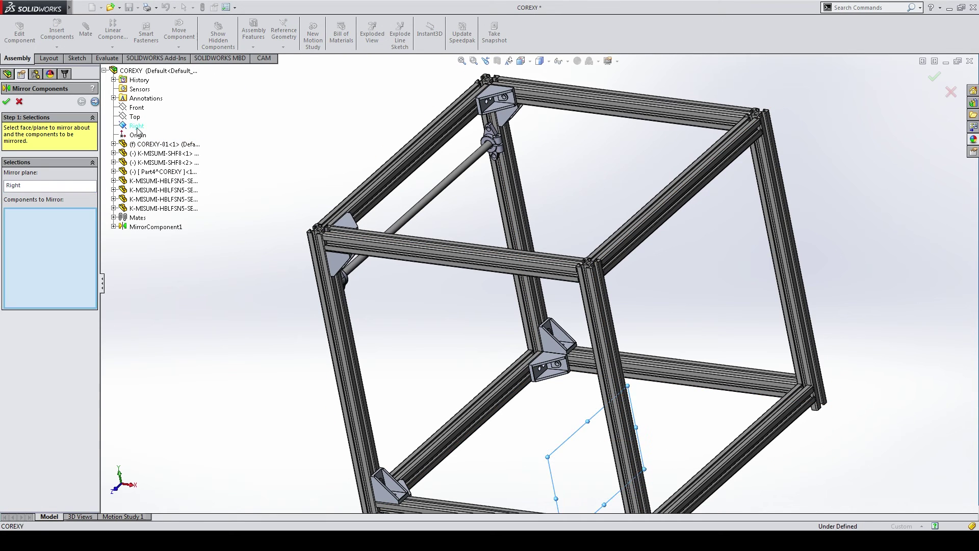
click(545, 364)
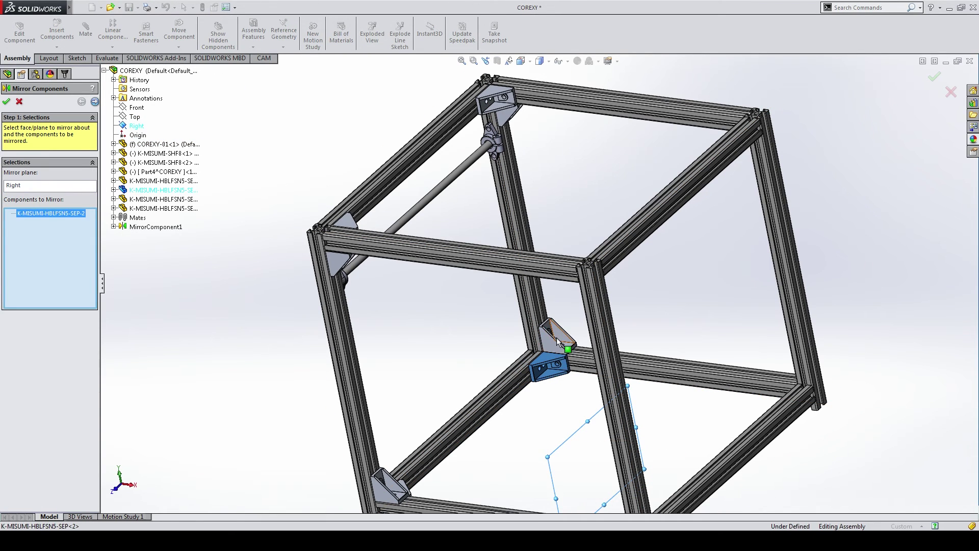
click(557, 338)
click(503, 107)
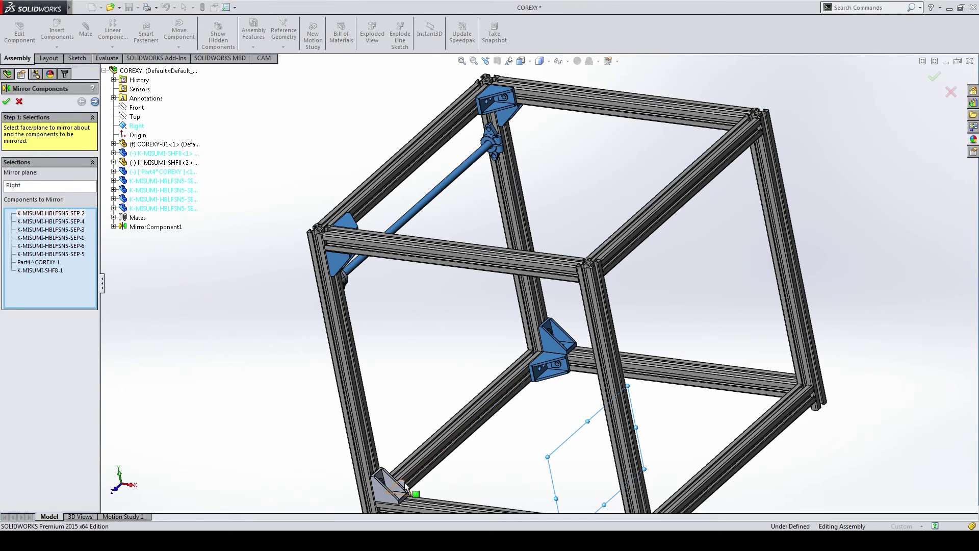
key(Return)
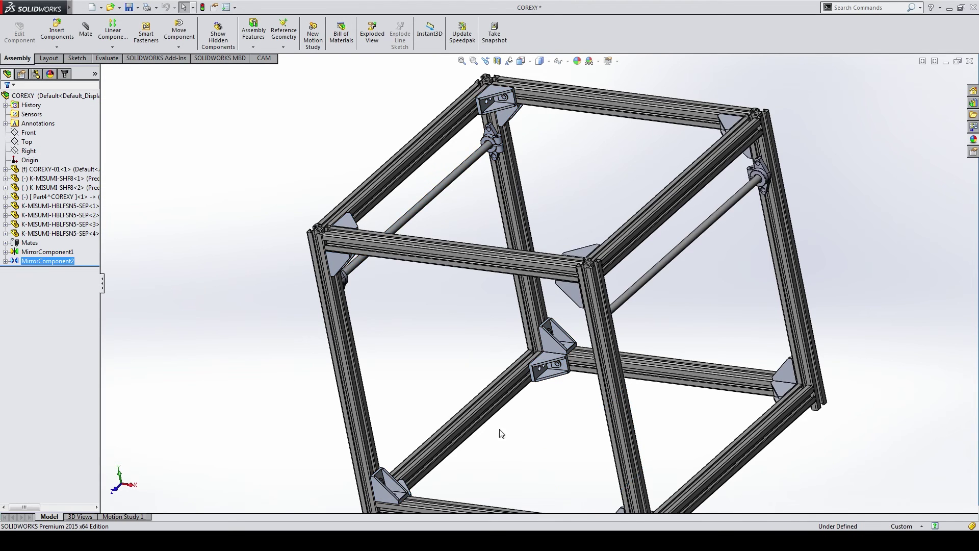
mouse_move(501, 433)
middle_down()
mouse_move(530, 294)
mouse_move(456, 242)
middle_up()
Step: Orient the cube frame to the trimetric view
click(457, 242)
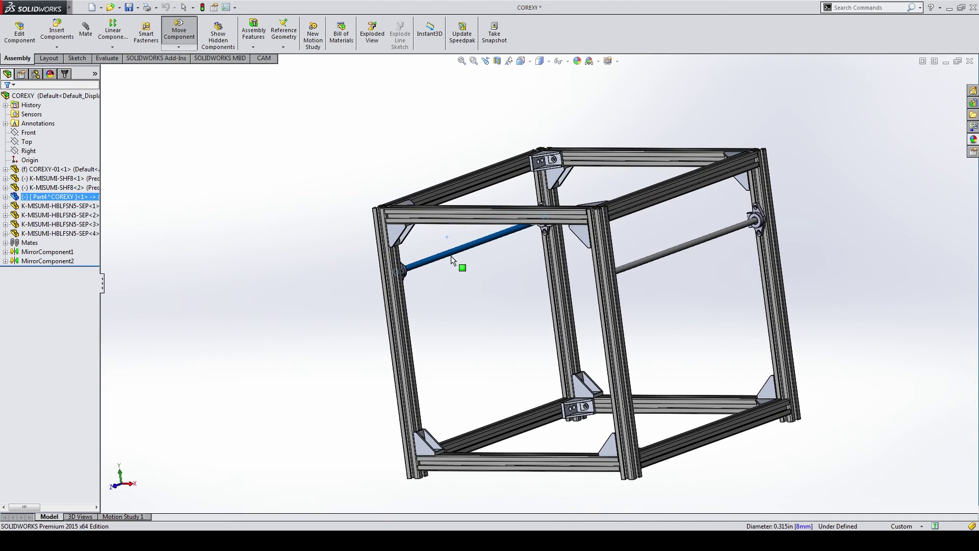
key(space)
key(ctrl+1)
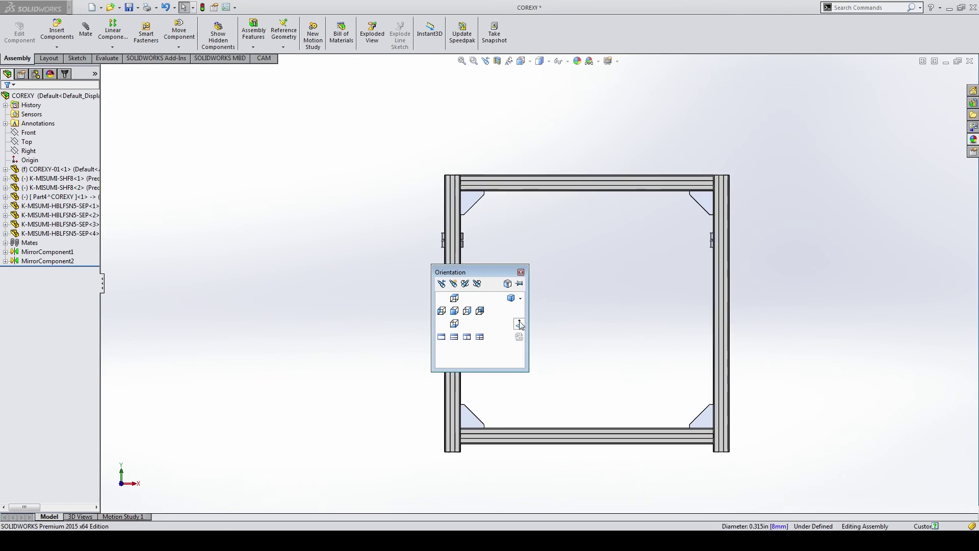
click(537, 317)
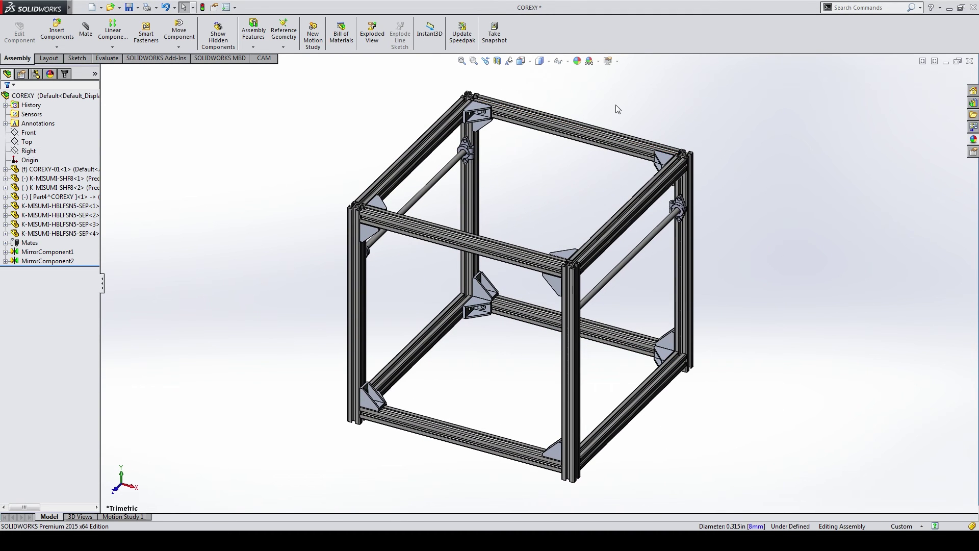
Step: Enable RealView graphics, shadows in shaded mode, ambient occlusion and perspective
click(617, 61)
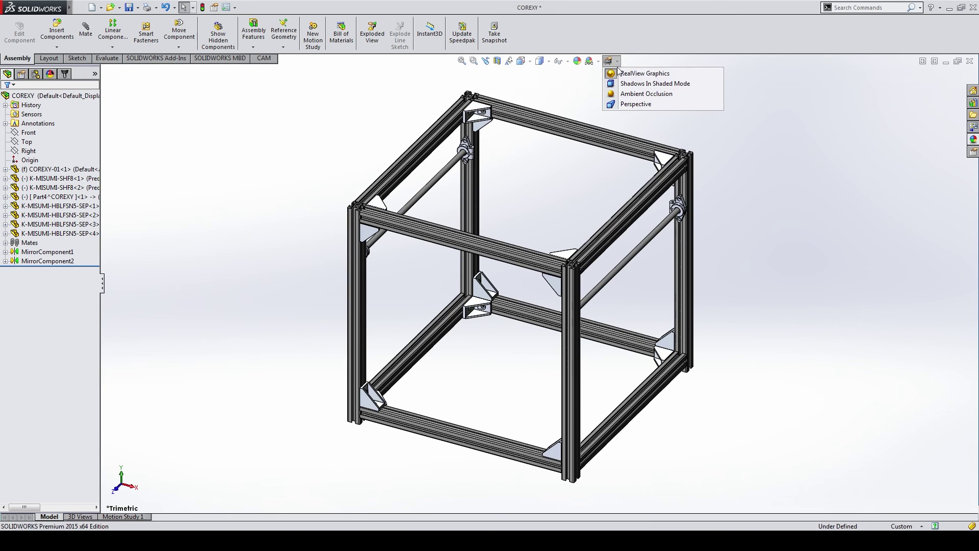
click(628, 83)
click(617, 61)
click(627, 94)
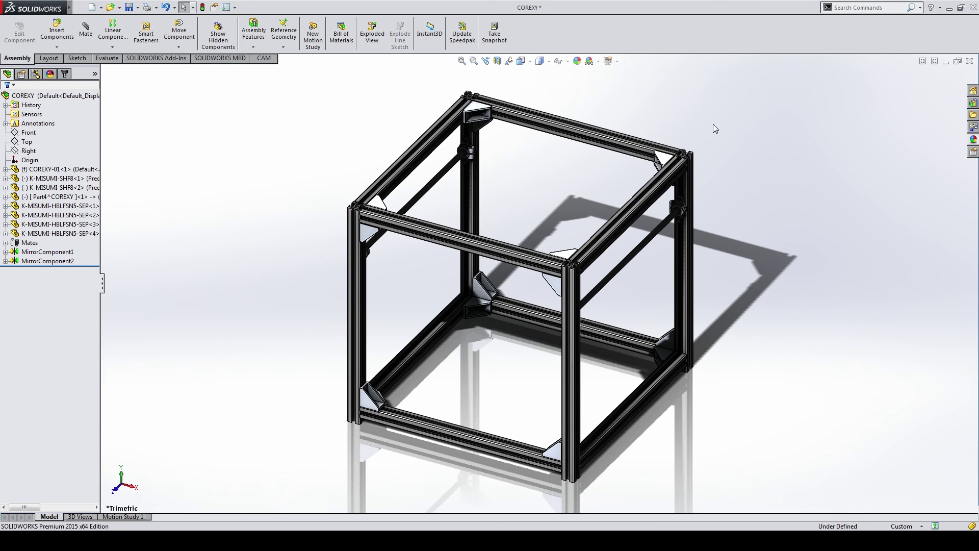
click(617, 62)
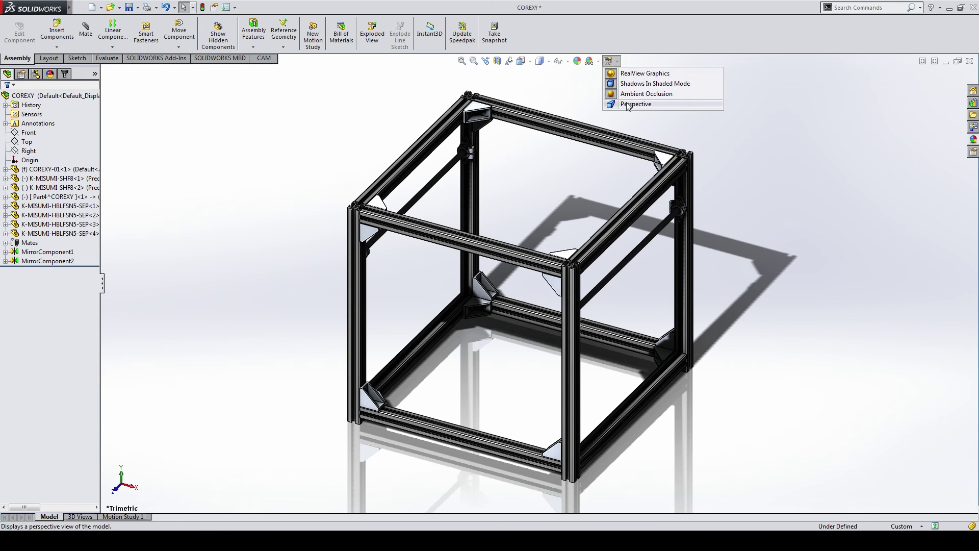
click(627, 105)
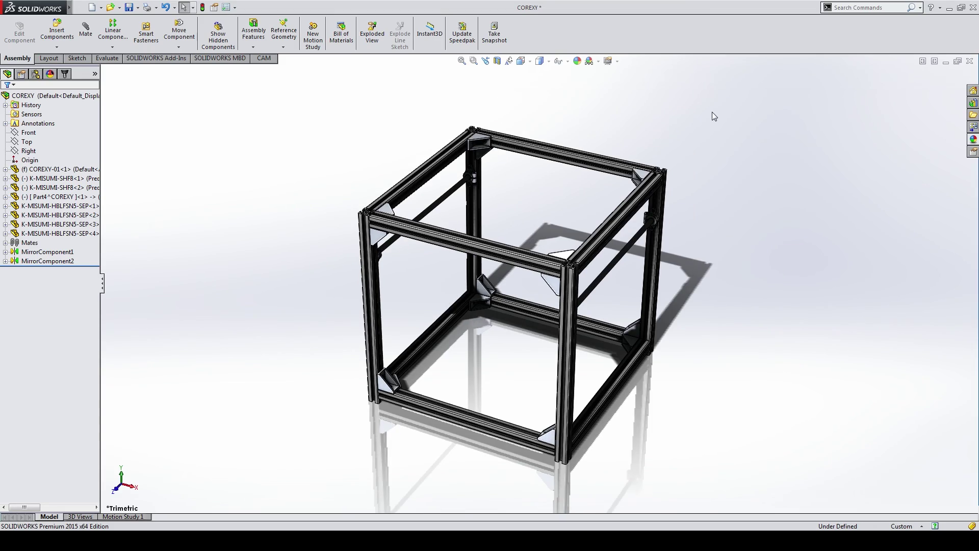